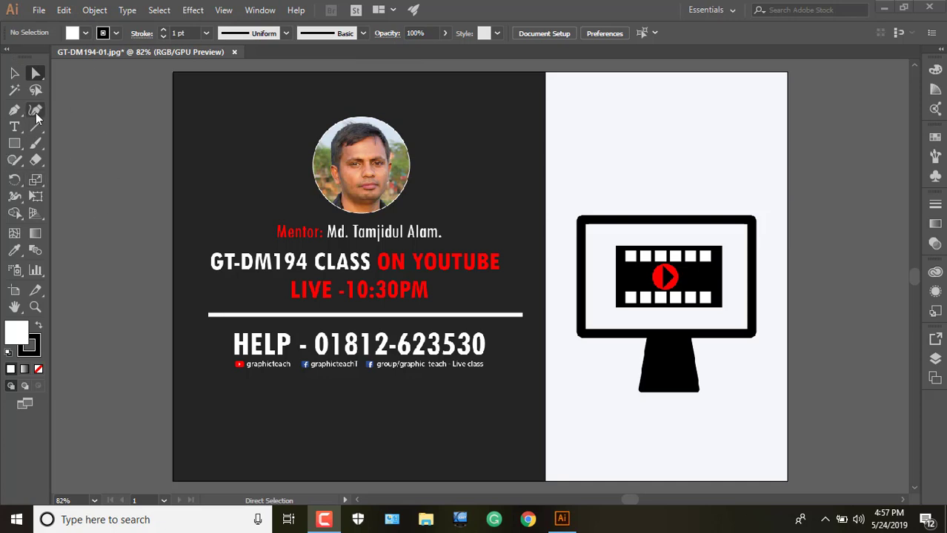
# Switch the view to Full Screen Mode and centre the artwork in the window.
pyautogui.click(25, 405)
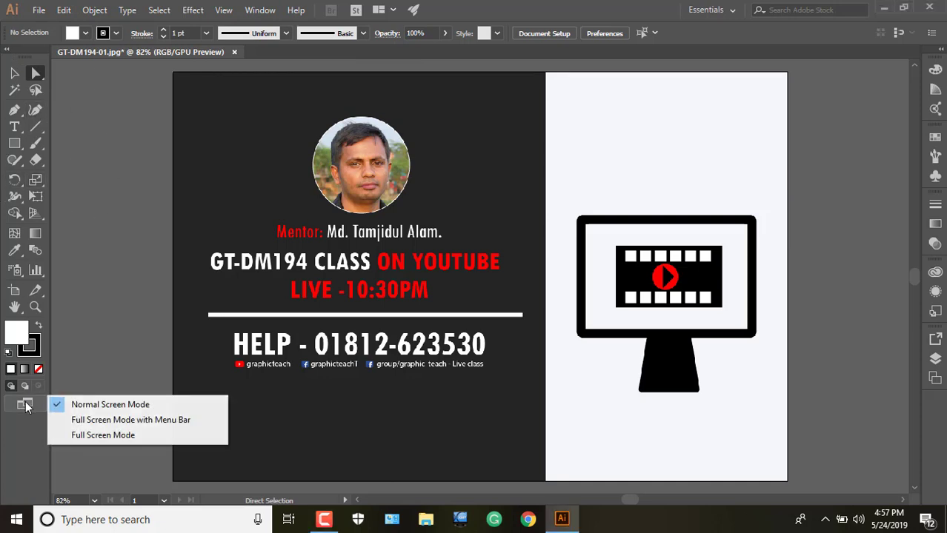
pyautogui.click(77, 436)
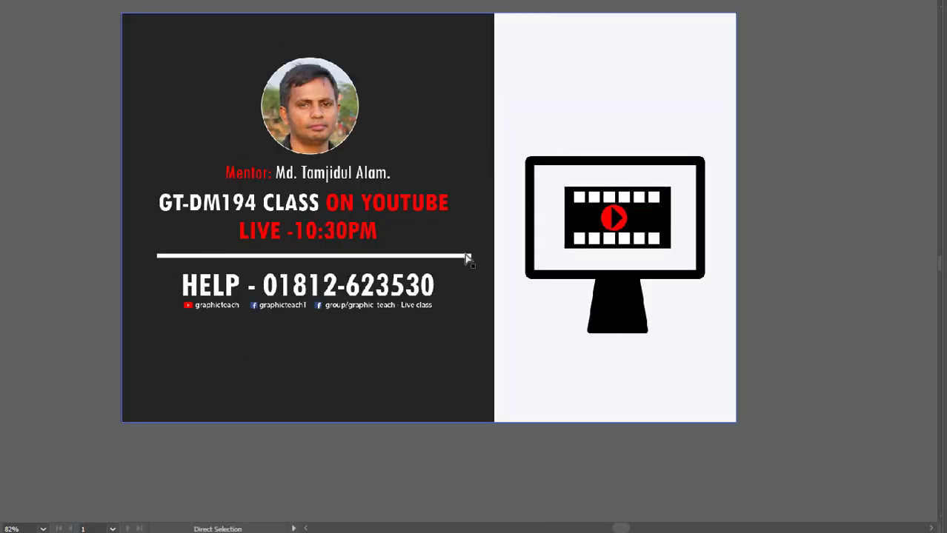
pyautogui.press('space')
pyautogui.moveTo(461, 232); pyautogui.dragTo(535, 278)
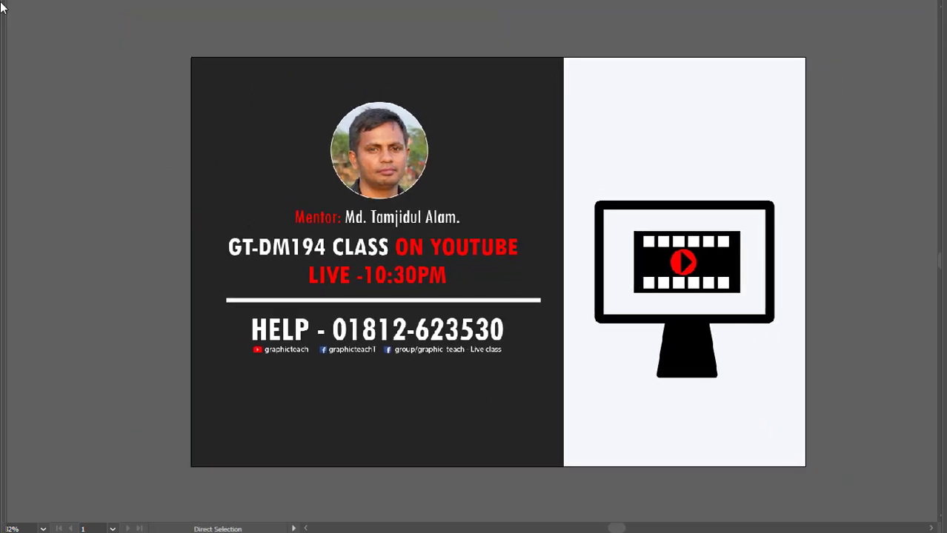
# Reveal the hidden tools and return the view to Normal Screen Mode.
pyautogui.moveTo(3, 9)
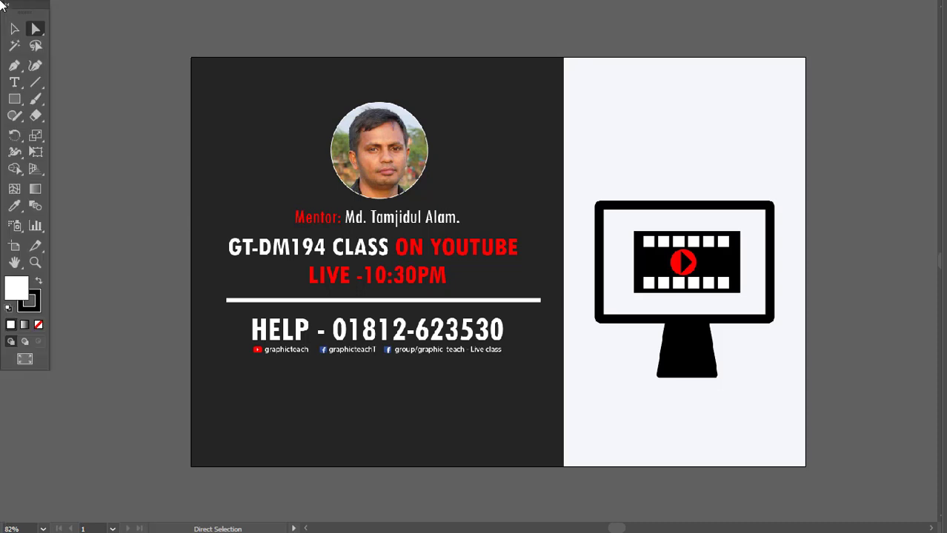
pyautogui.click(24, 359)
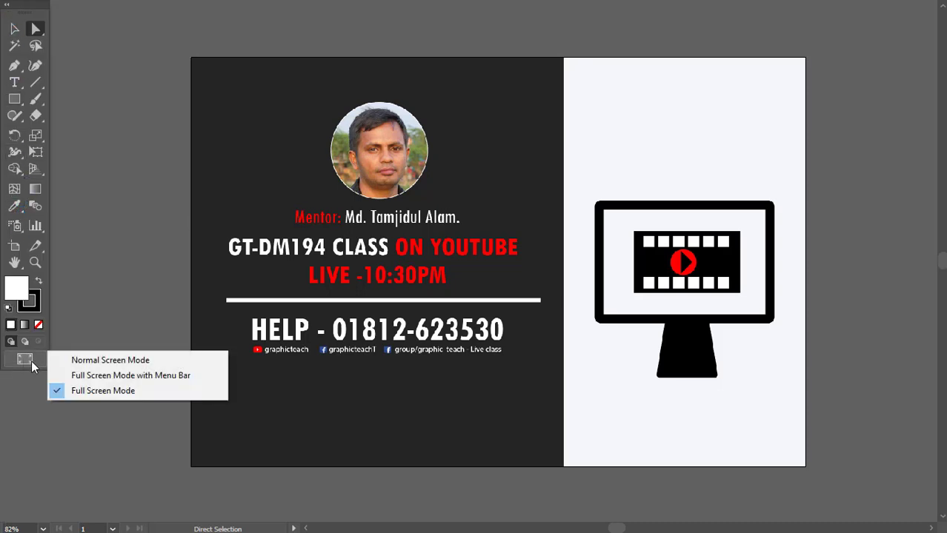
pyautogui.click(90, 363)
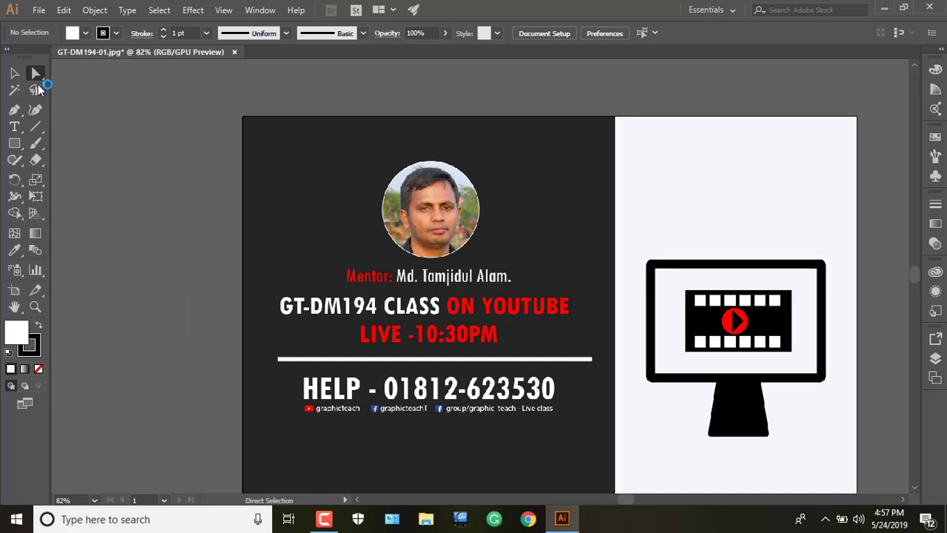
# Undock the Tools panel as a floating panel and close it.
pyautogui.moveTo(20, 68); pyautogui.dragTo(89, 105)
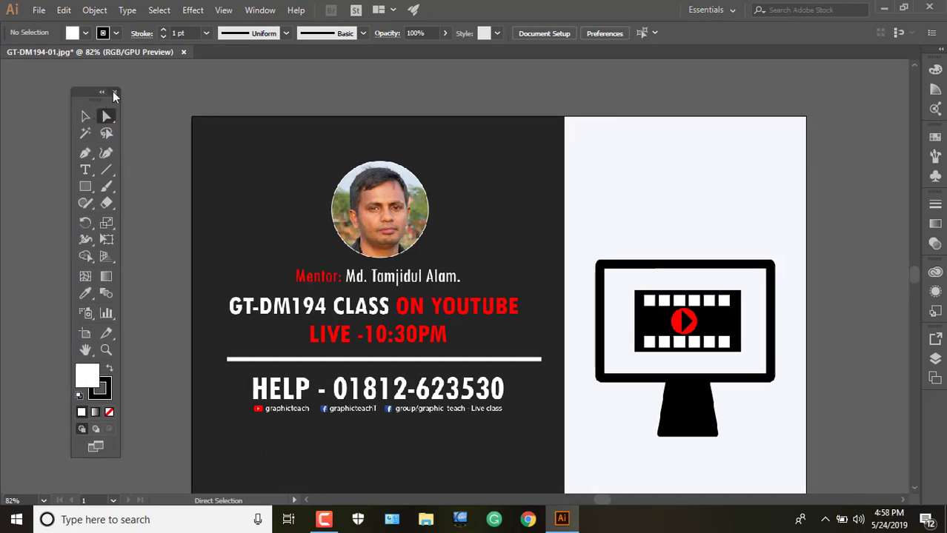
pyautogui.click(114, 92)
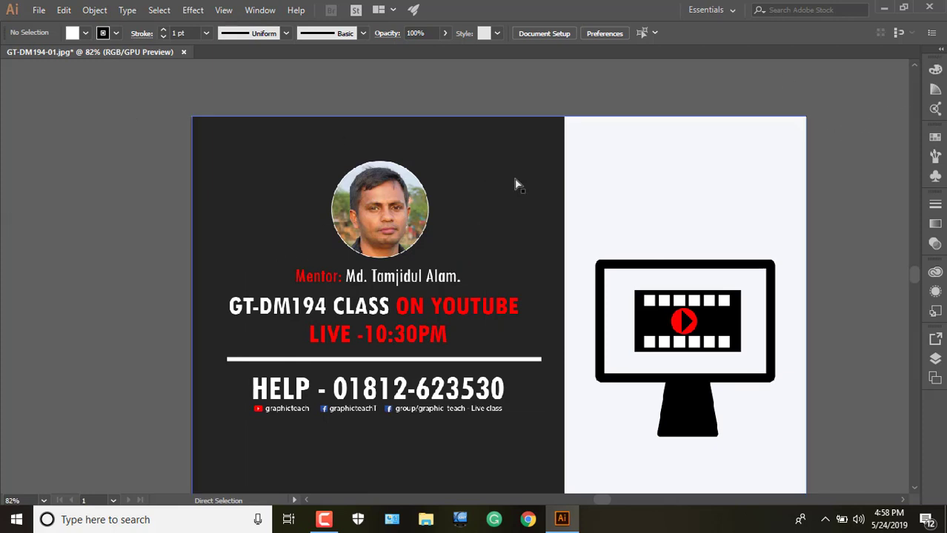
pyautogui.moveTo(503, 201); pyautogui.dragTo(434, 172)
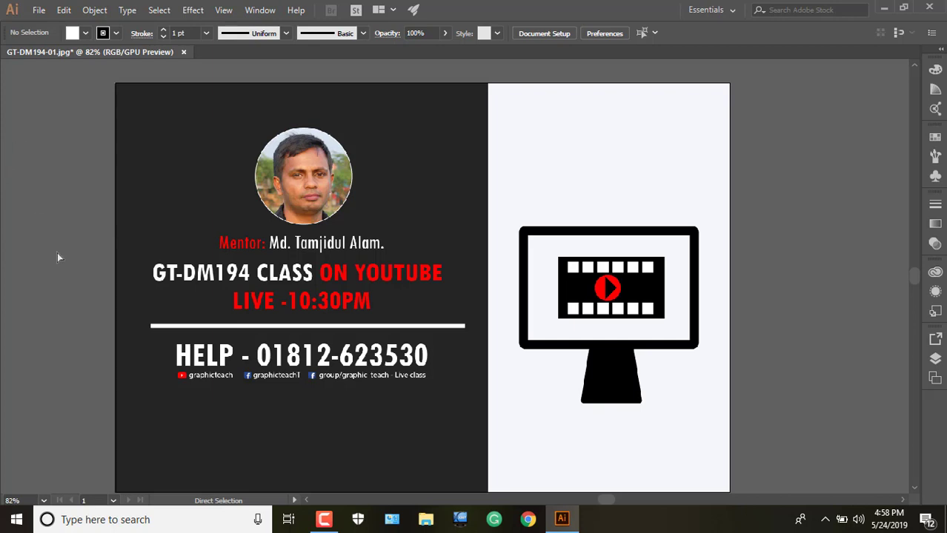
pyautogui.click(323, 519)
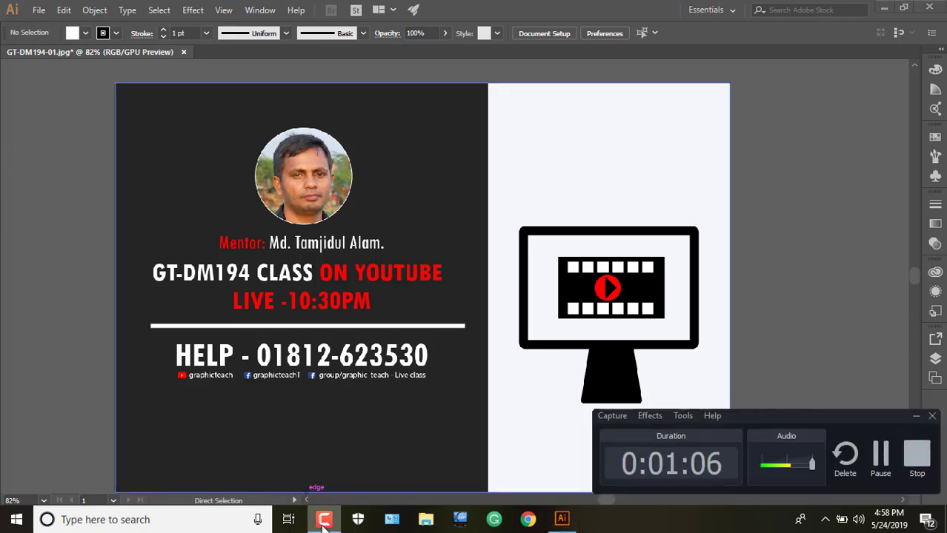
pyautogui.click(917, 417)
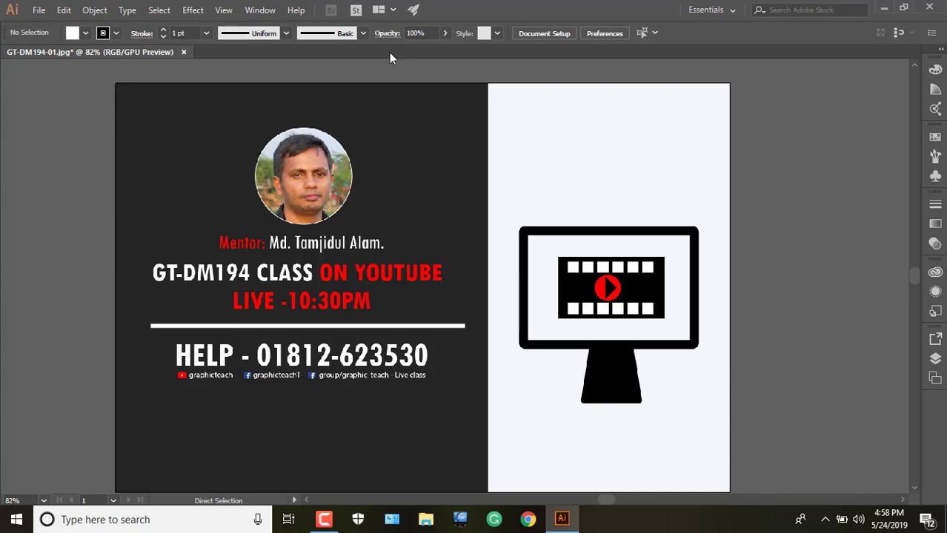
# Switch to the new22 workspace and move its small floating tools panel off the artboard, beside the artwork.
pyautogui.click(715, 11)
pyautogui.click(728, 27)
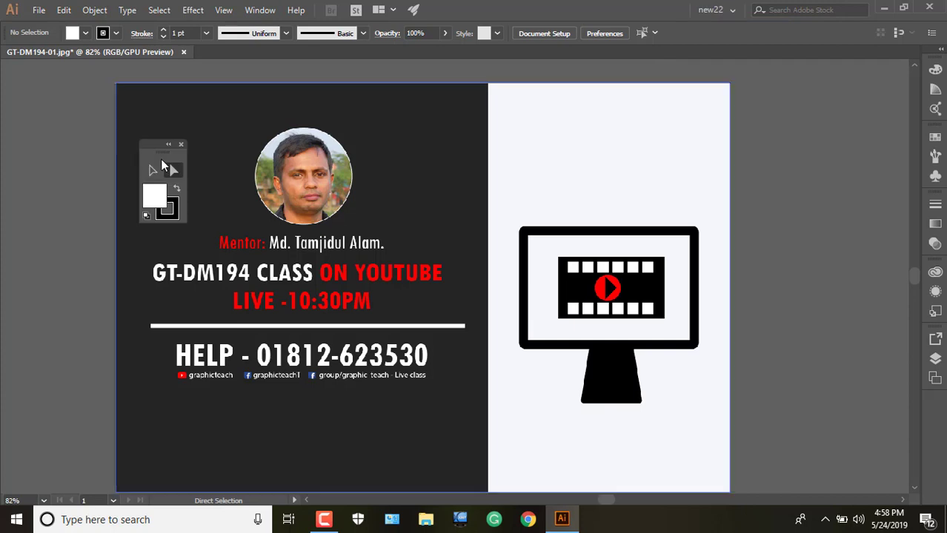
pyautogui.moveTo(157, 152); pyautogui.dragTo(52, 109)
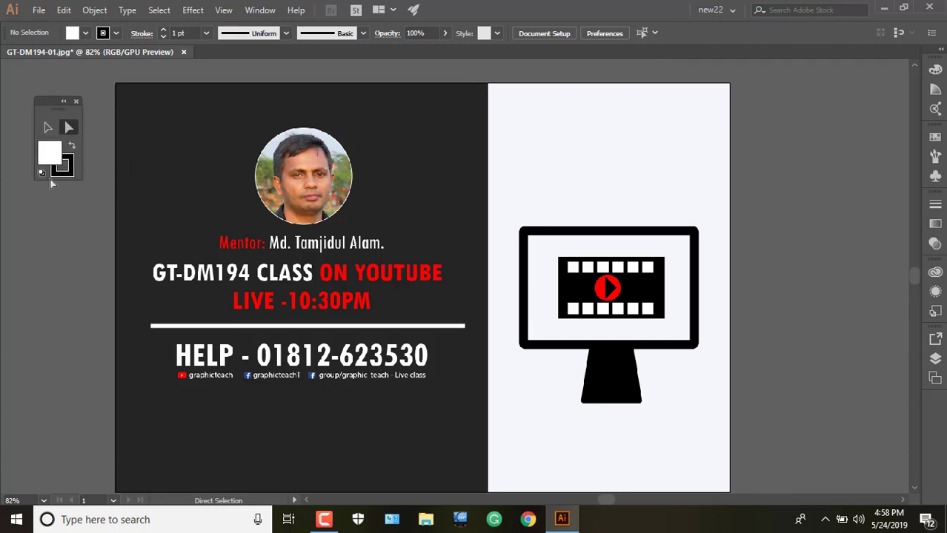
# Switch the workspace to Essentials.
pyautogui.click(730, 12)
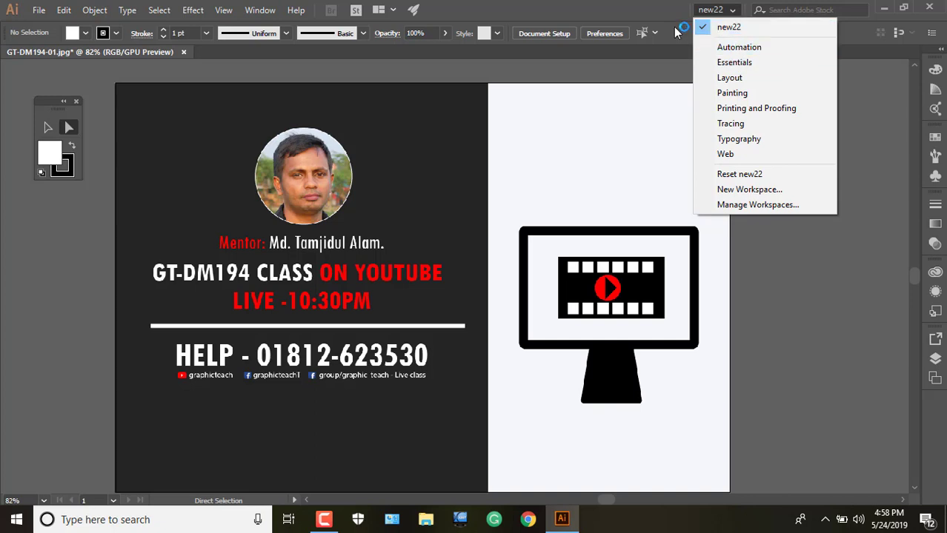
pyautogui.click(643, 13)
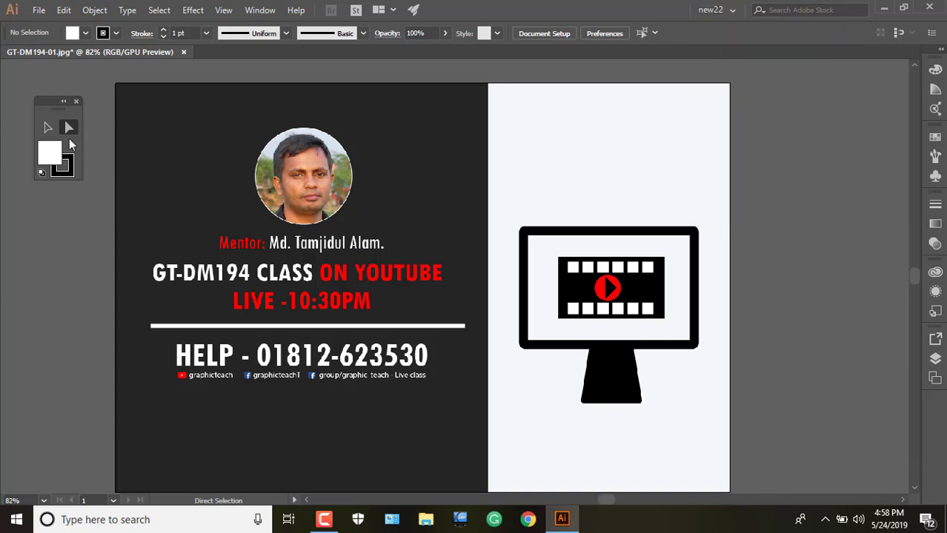
pyautogui.click(730, 10)
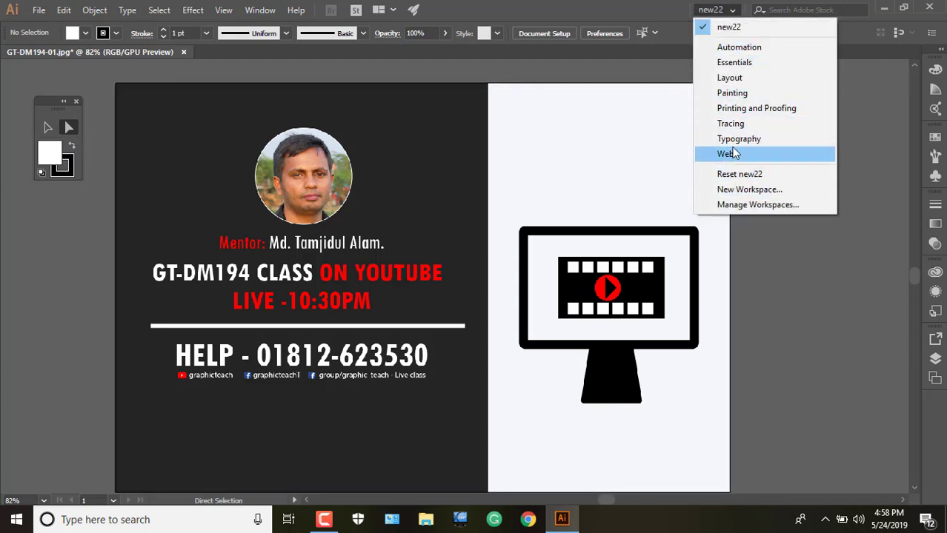
pyautogui.click(733, 62)
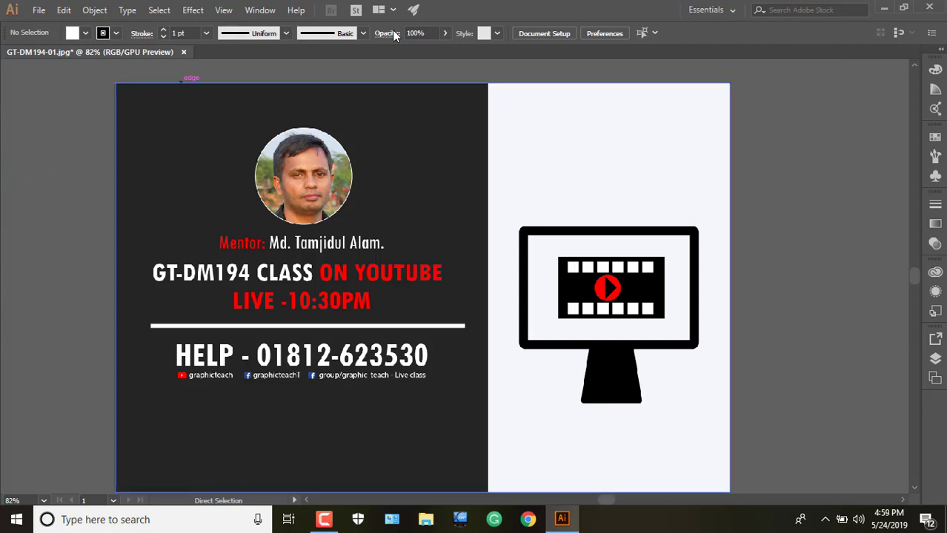
# Reset the Essentials workspace to restore the default Tools panel, and collapse the Libraries panel.
pyautogui.click(268, 11)
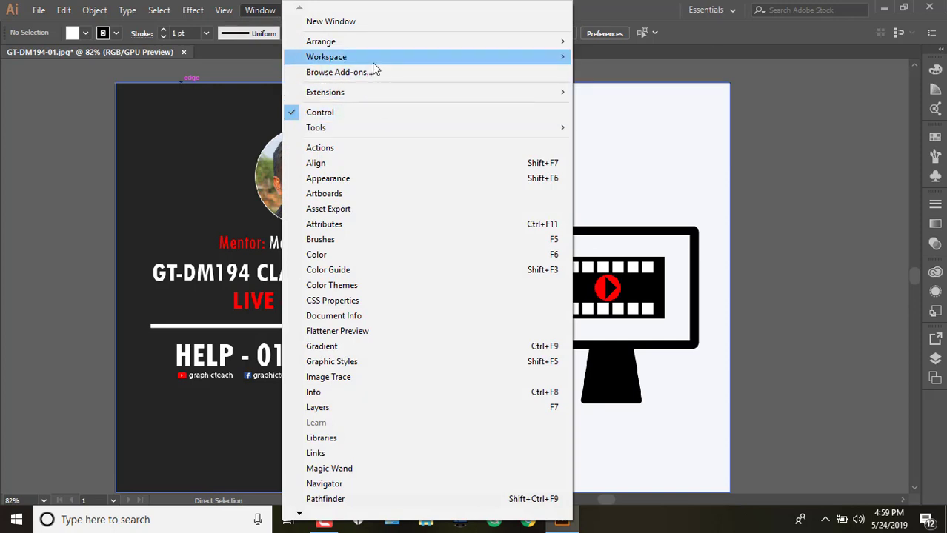
pyautogui.moveTo(372, 60)
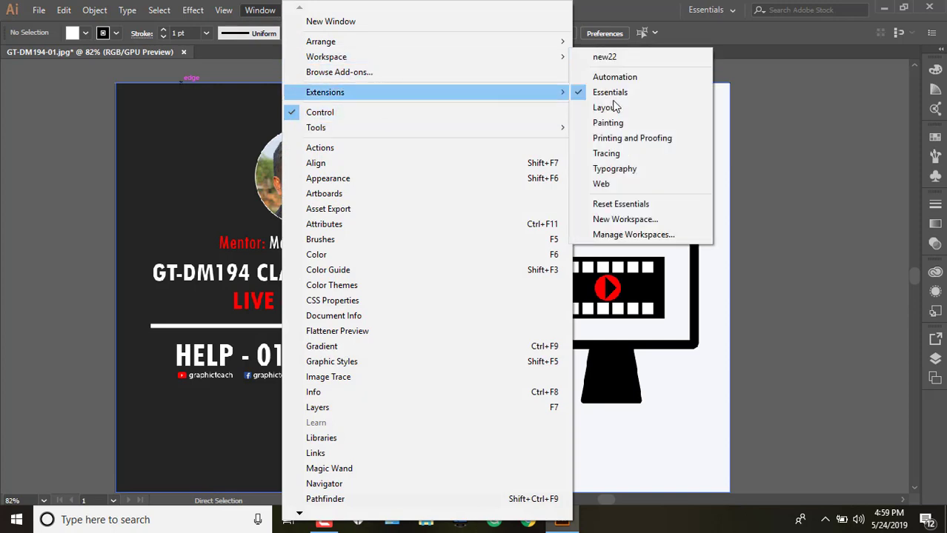
pyautogui.click(620, 204)
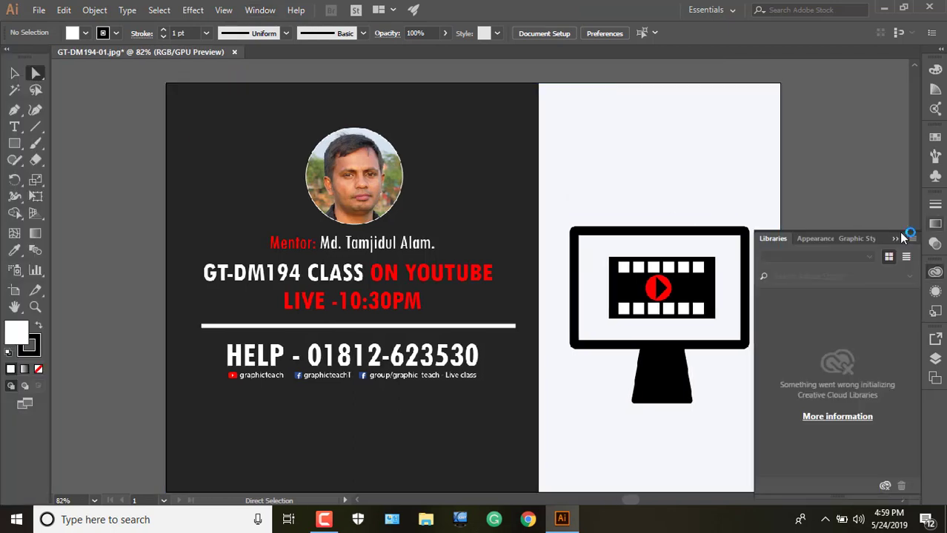
pyautogui.click(891, 238)
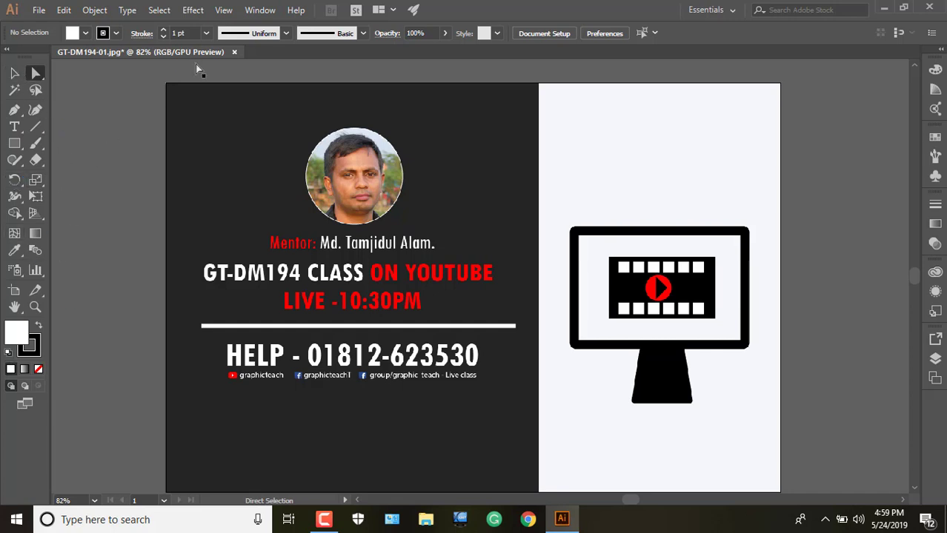
# Delete all the saved custom tools panels, including h, new and new2, and accept the change.
pyautogui.click(256, 12)
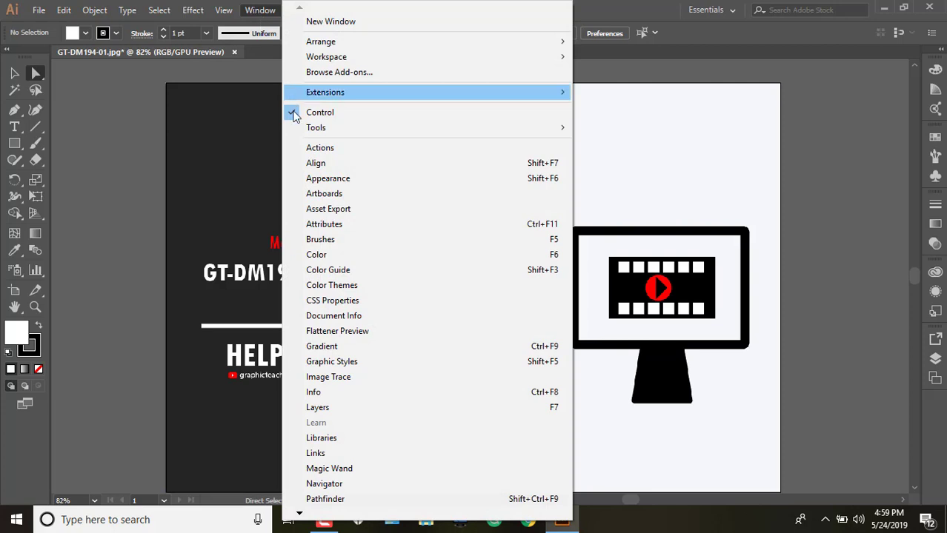
pyautogui.moveTo(311, 133)
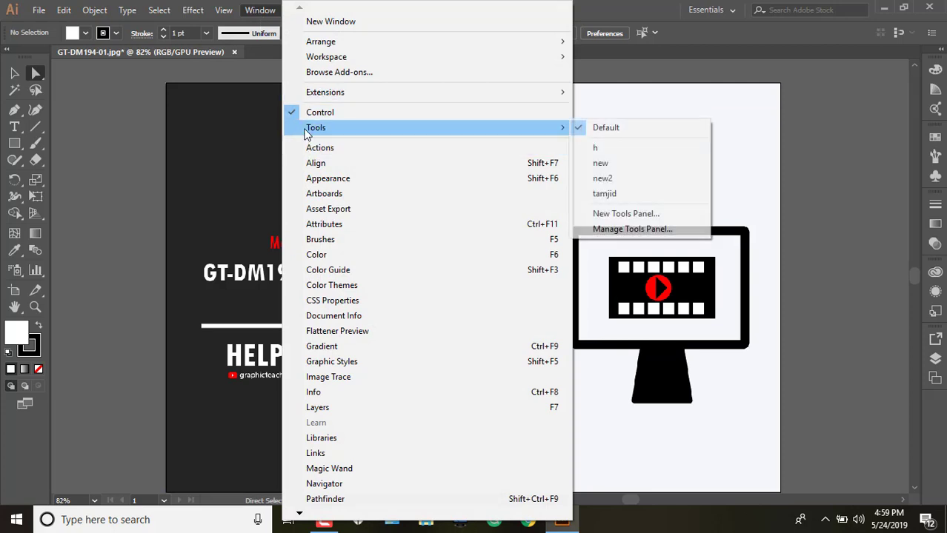
pyautogui.click(629, 231)
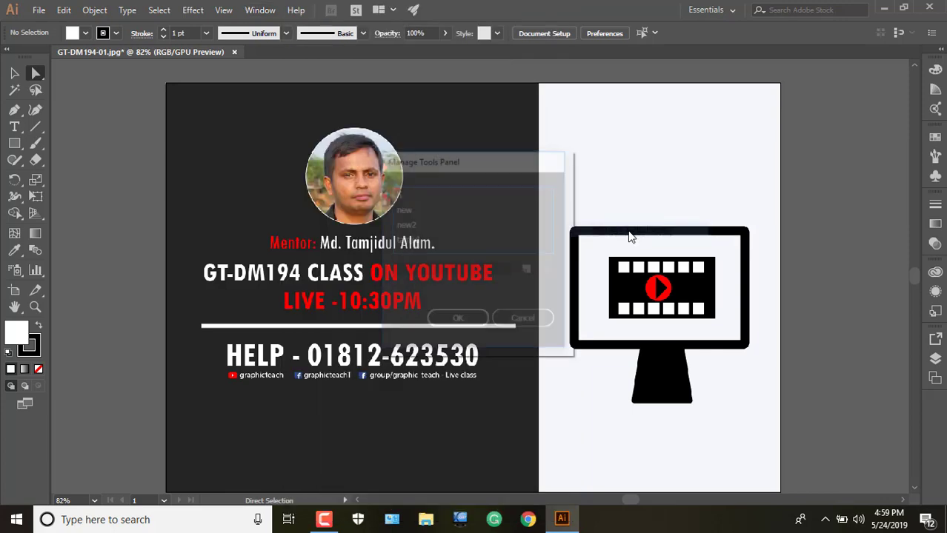
pyautogui.click(414, 242)
pyautogui.click(548, 271)
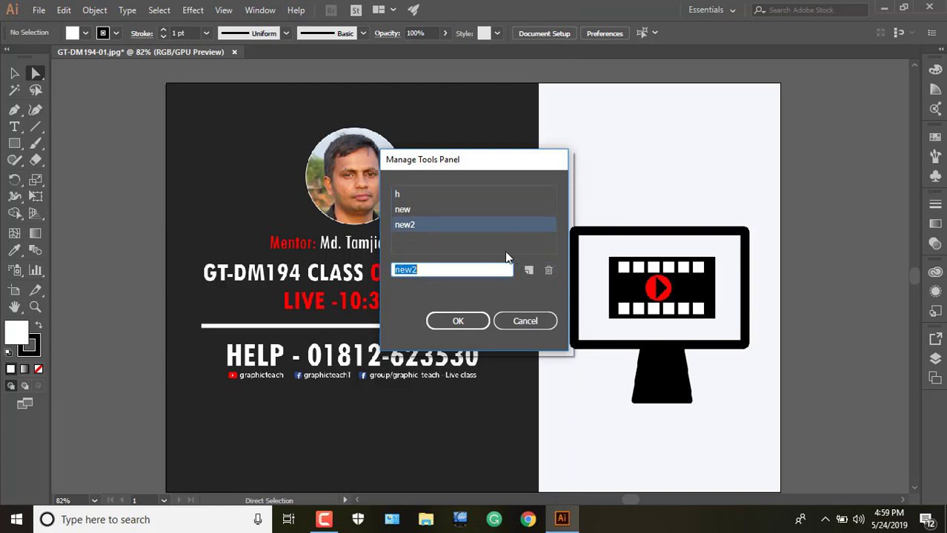
pyautogui.click(549, 272)
pyautogui.click(549, 271)
pyautogui.click(549, 271)
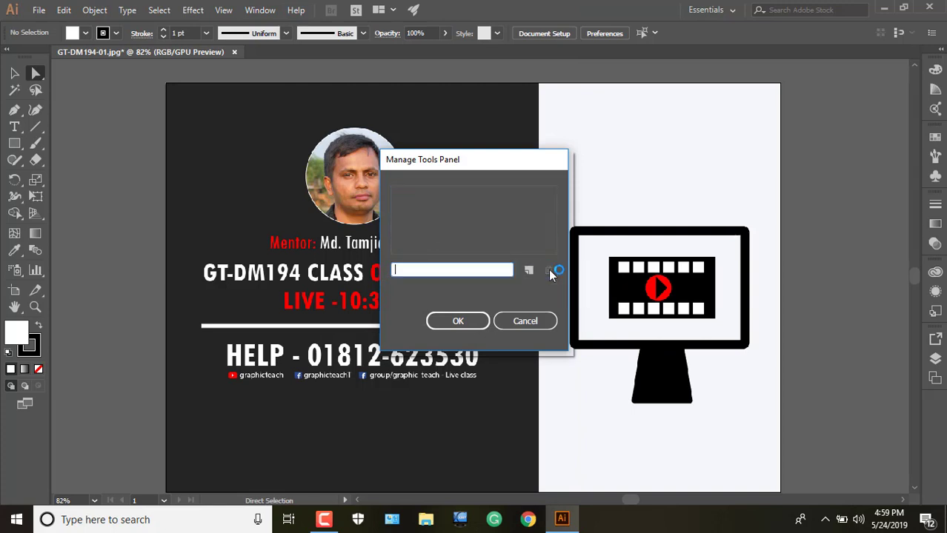
pyautogui.click(458, 321)
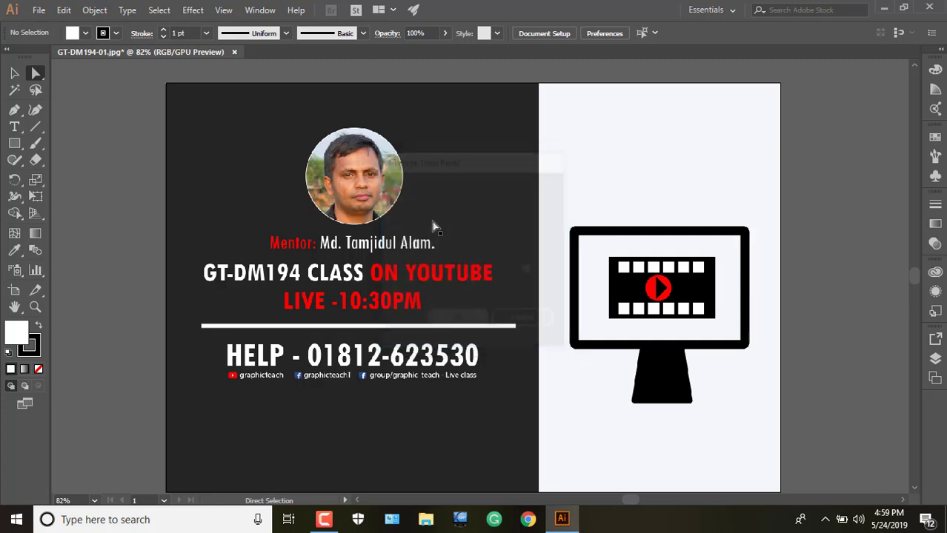
# Create a custom tools panel named "new" and place it beside the default Tools panel, clear of the artboard.
pyautogui.click(254, 12)
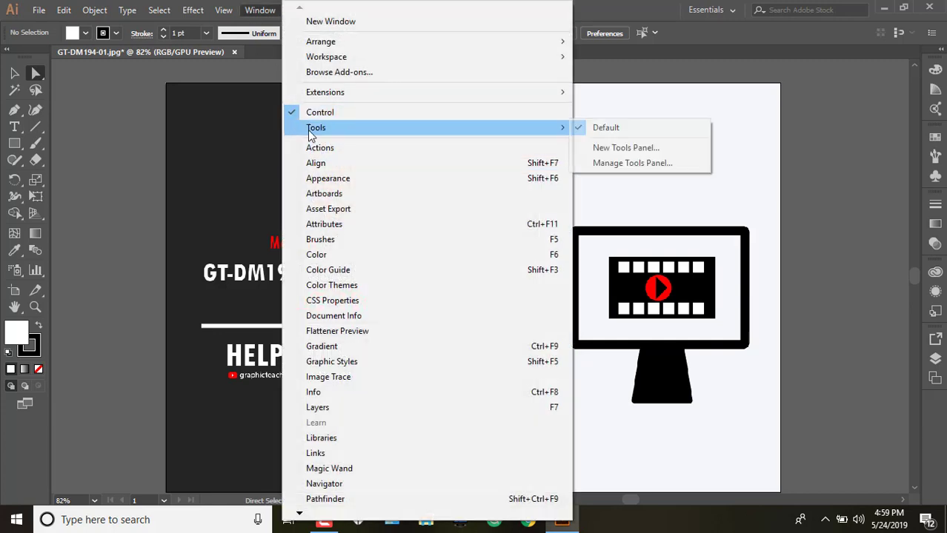
pyautogui.click(612, 151)
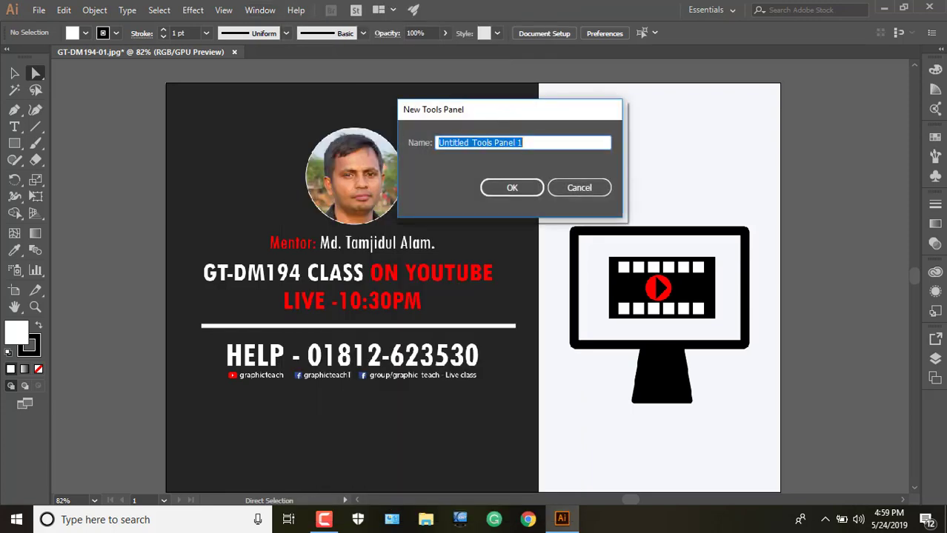
pyautogui.press('BackSpace')
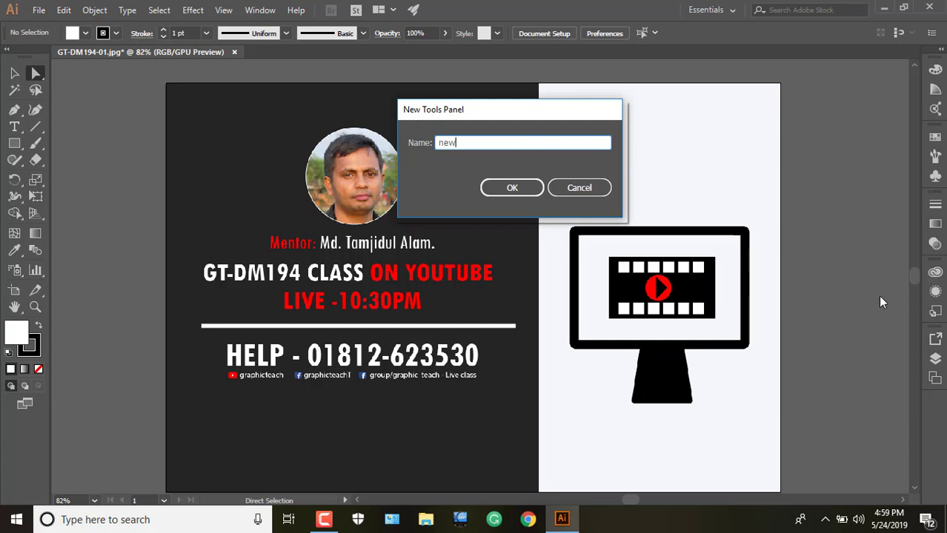
pyautogui.write('new')
pyautogui.click(520, 189)
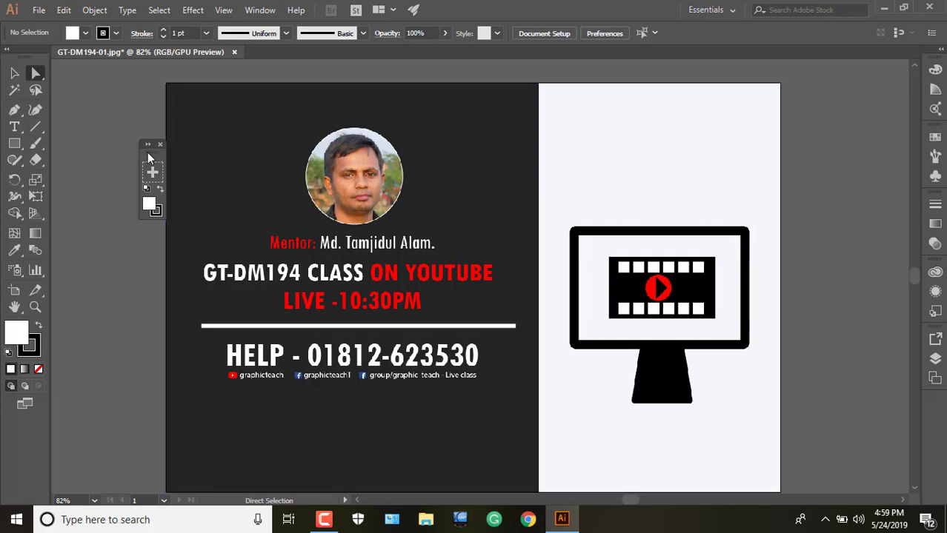
pyautogui.moveTo(152, 148); pyautogui.dragTo(114, 123)
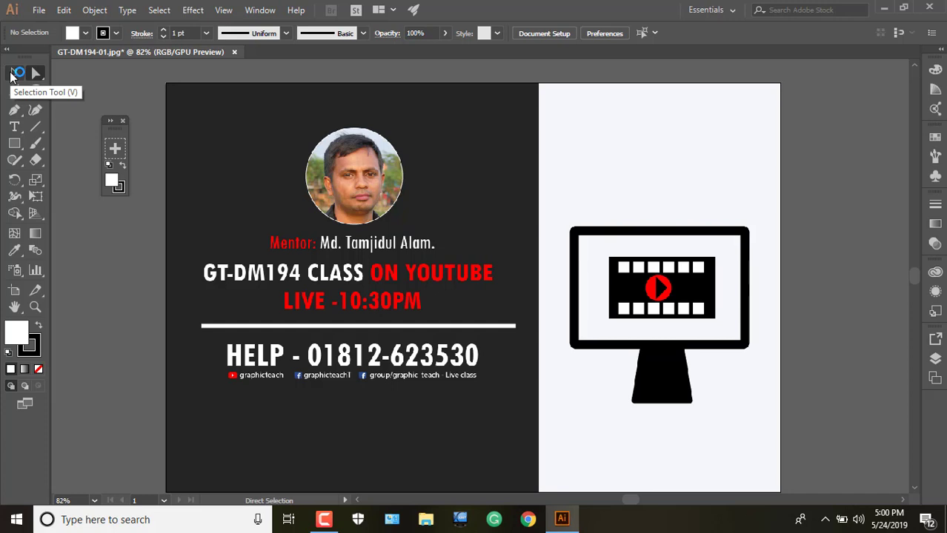
# Swap the fill and stroke colours from the custom tools panel, and swap them back.
pyautogui.click(123, 166)
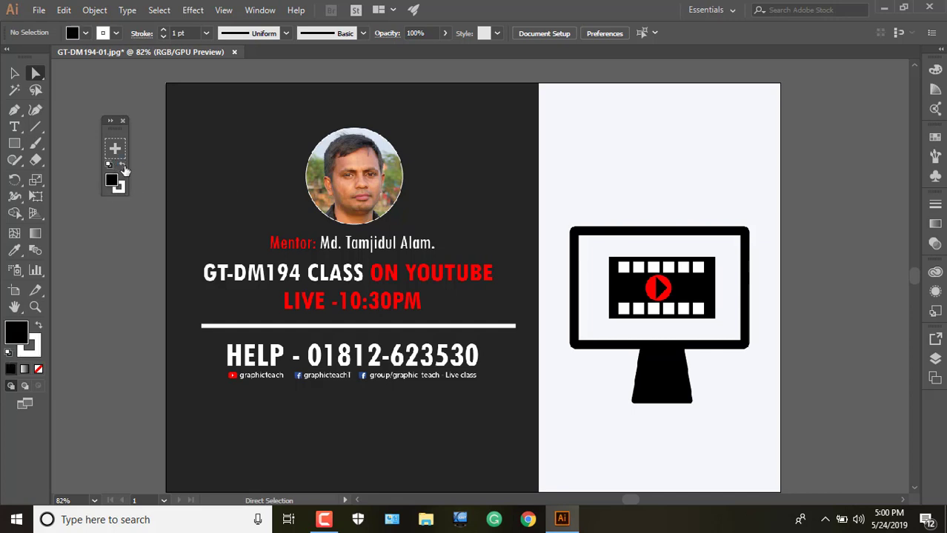
pyautogui.click(124, 167)
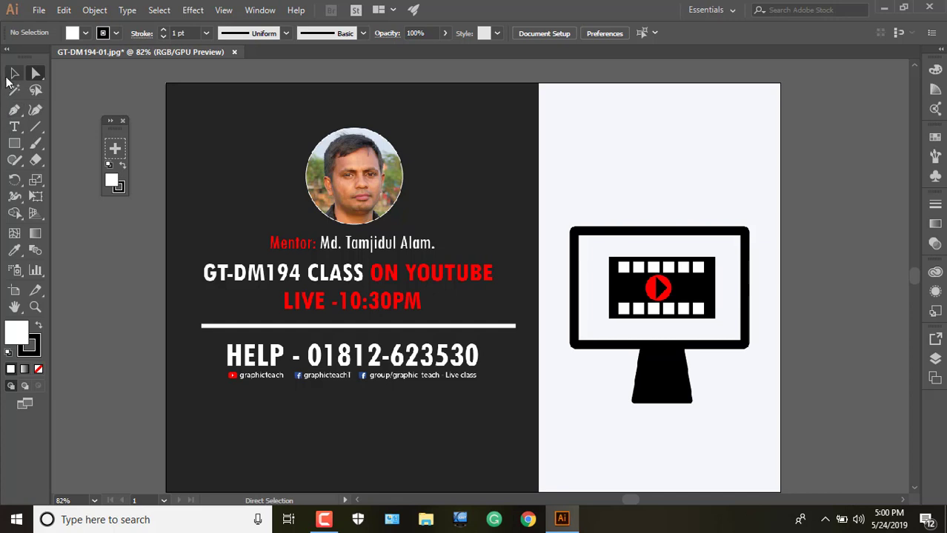
# Add the Selection tool to the custom tools panel, and switch the panel to two columns and back to one.
pyautogui.click(12, 73)
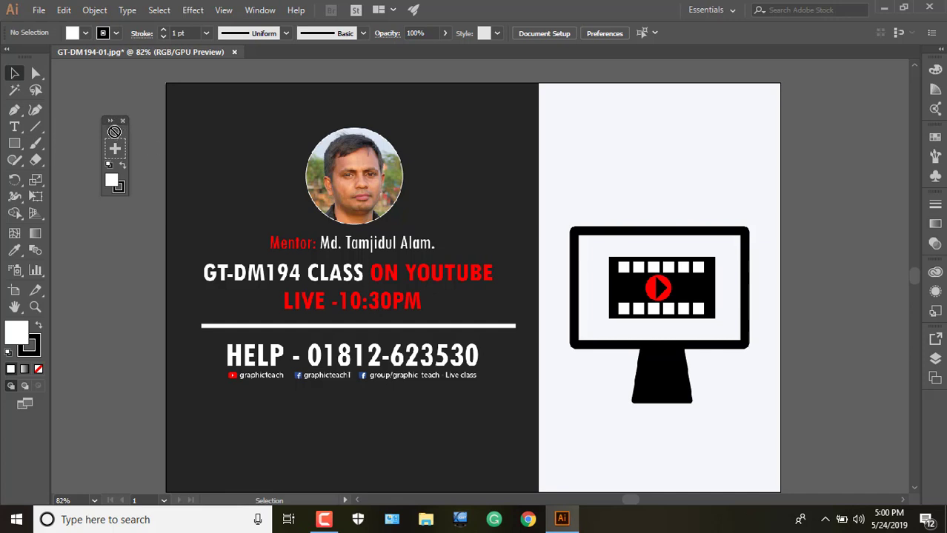
pyautogui.click(15, 75)
pyautogui.moveTo(114, 151); pyautogui.dragTo(115, 148)
pyautogui.click(109, 120)
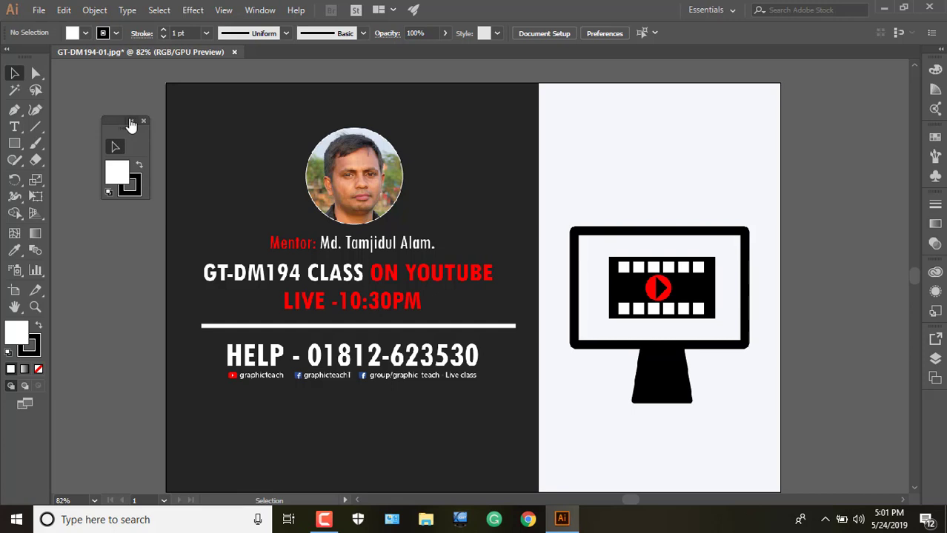
pyautogui.click(130, 121)
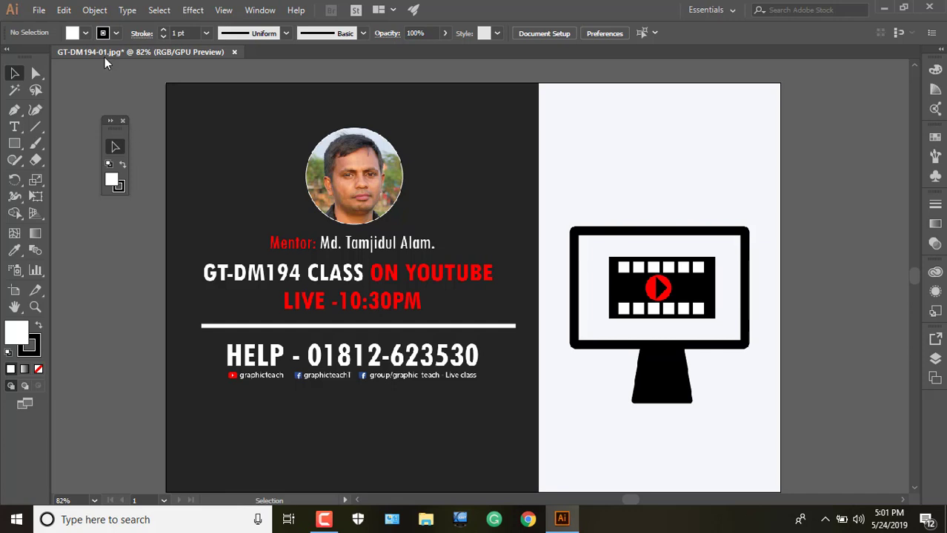
# Add the Magic Wand tool below the Selection tool in the custom tools panel and set the panel to two columns.
pyautogui.click(16, 92)
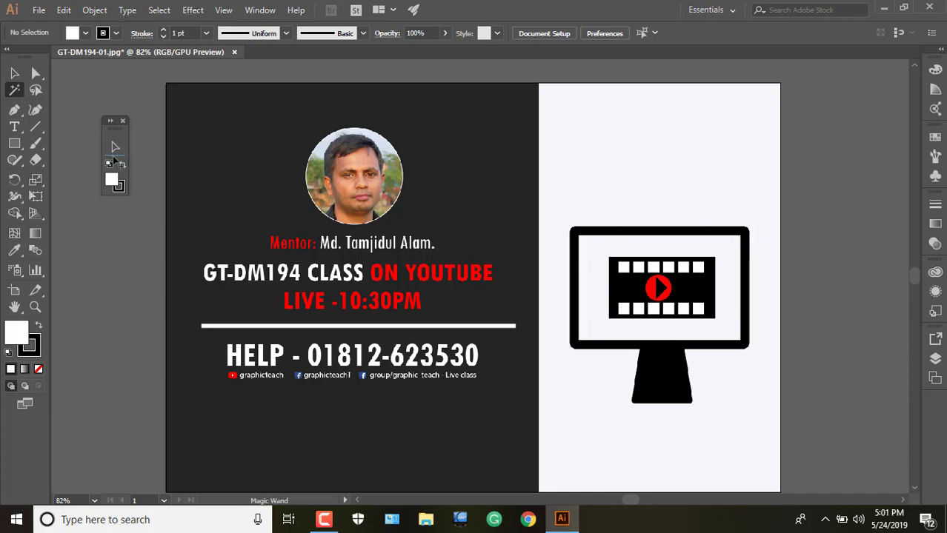
pyautogui.moveTo(113, 159); pyautogui.dragTo(114, 161)
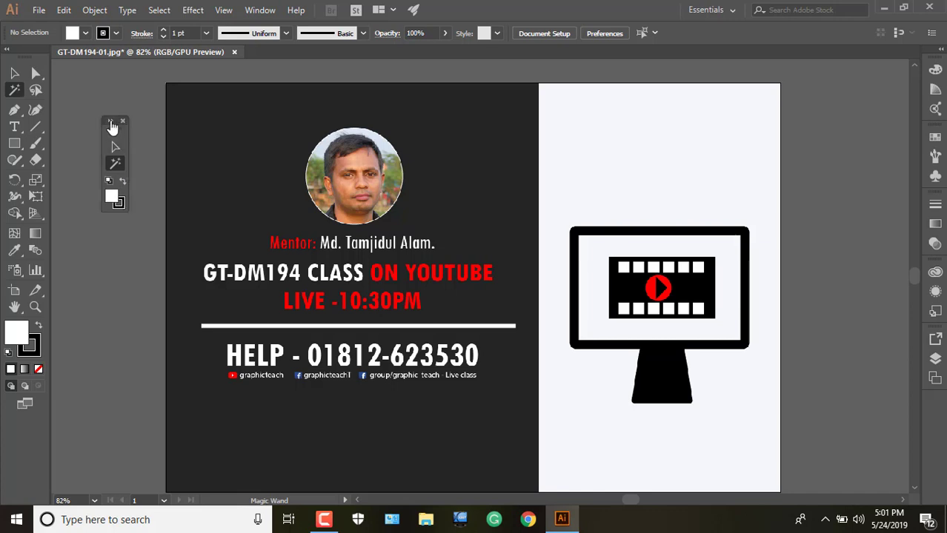
pyautogui.click(110, 120)
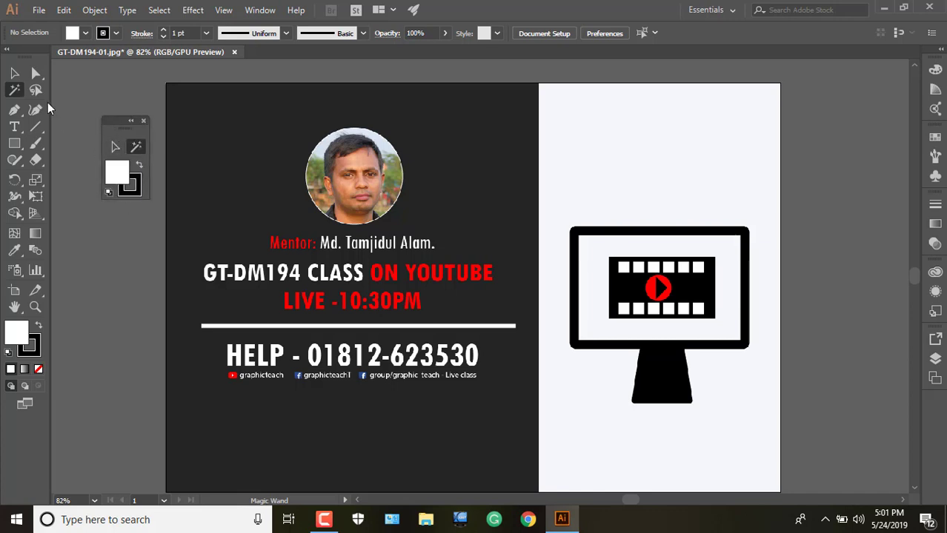
pyautogui.click(131, 121)
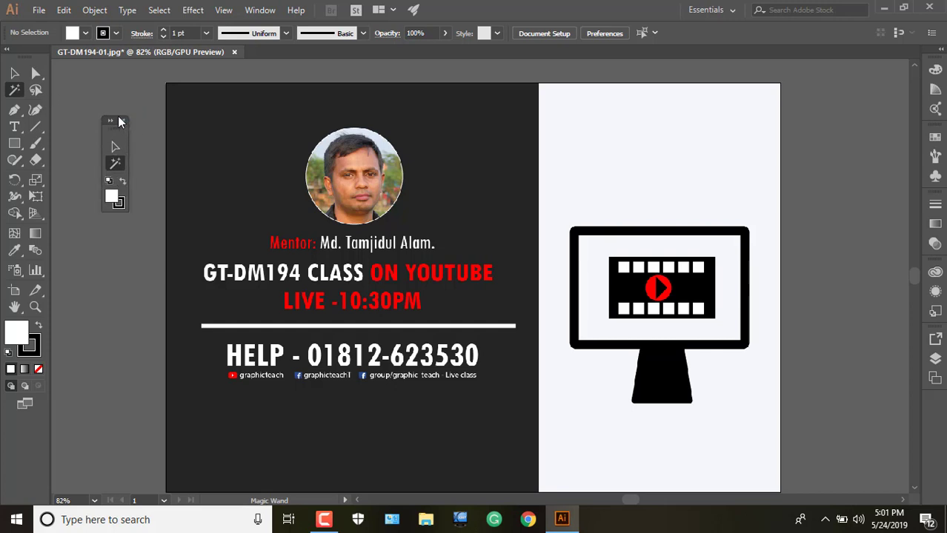
pyautogui.click(110, 120)
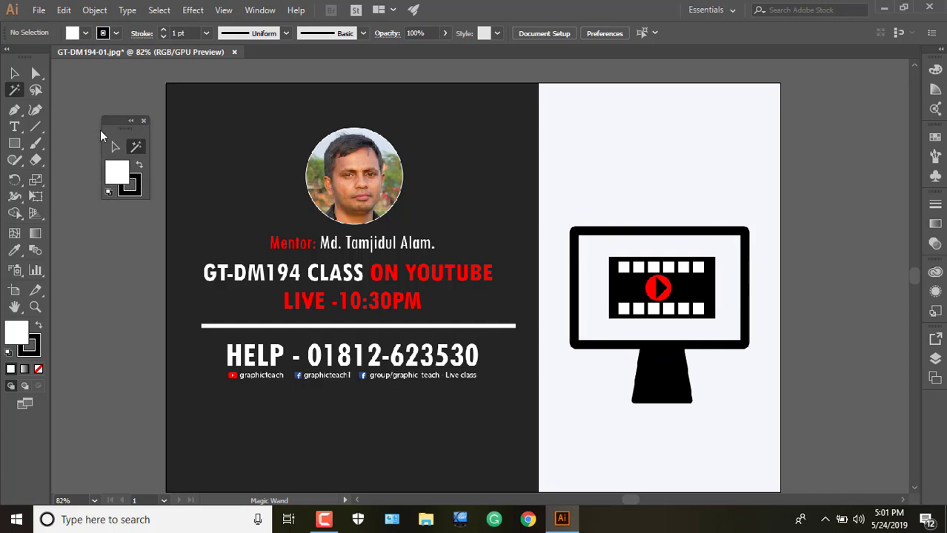
# Add the Pen, Type and Curvature tools to the custom tools panel.
pyautogui.click(14, 110)
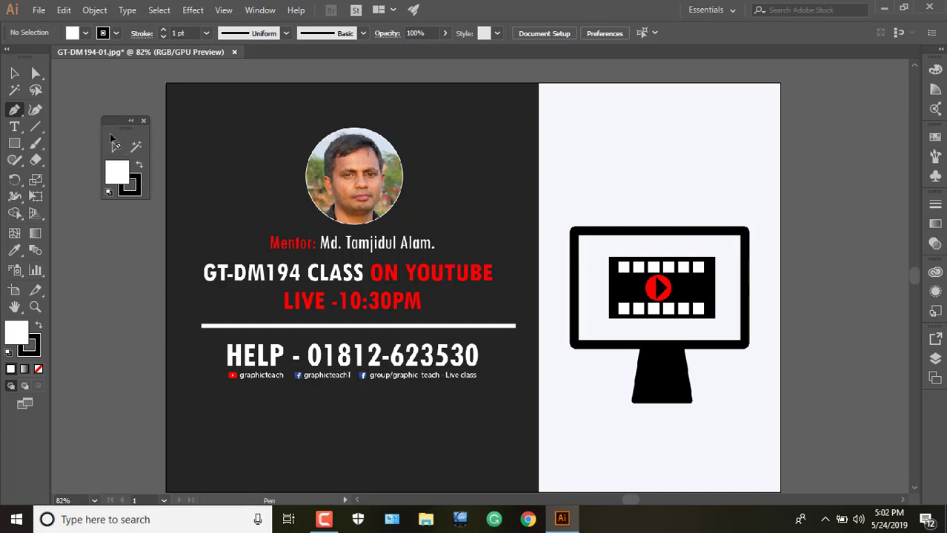
pyautogui.moveTo(125, 150); pyautogui.dragTo(131, 148)
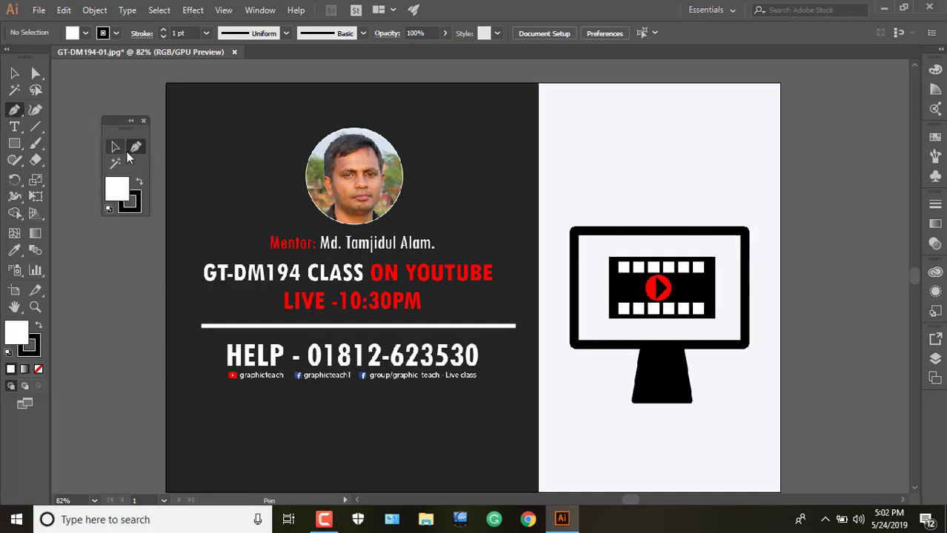
pyautogui.moveTo(19, 134); pyautogui.dragTo(136, 163)
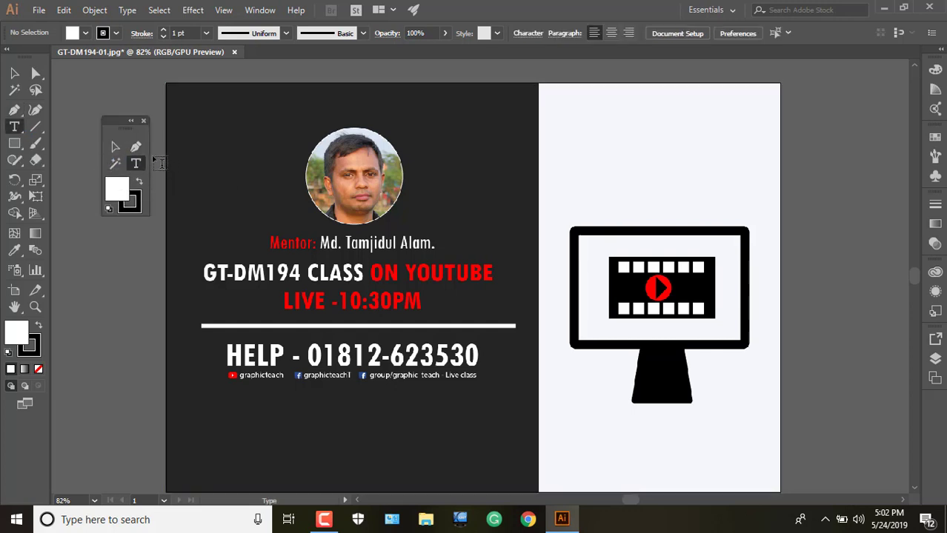
pyautogui.moveTo(35, 110); pyautogui.dragTo(135, 147)
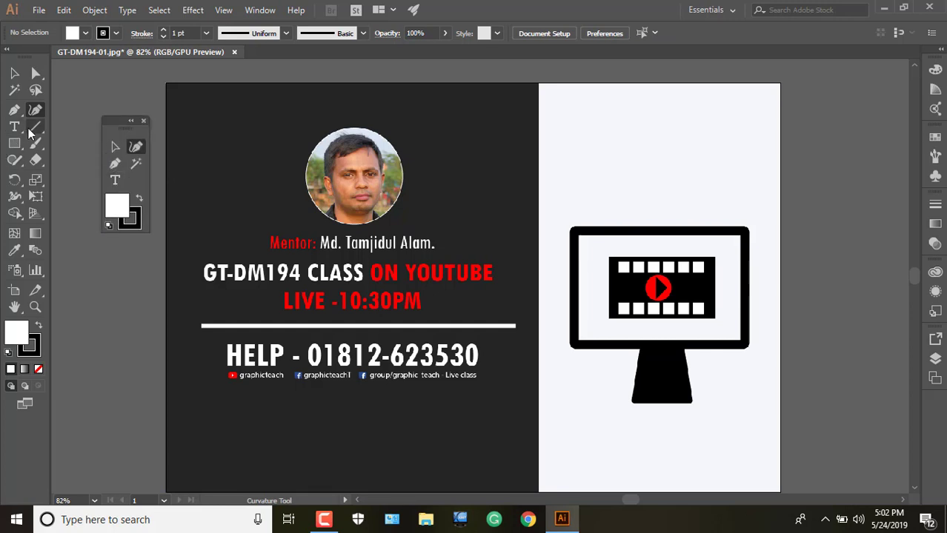
# Add the Rectangle, Shaper and Eraser tools to the custom tools panel.
pyautogui.moveTo(14, 145); pyautogui.dragTo(137, 182)
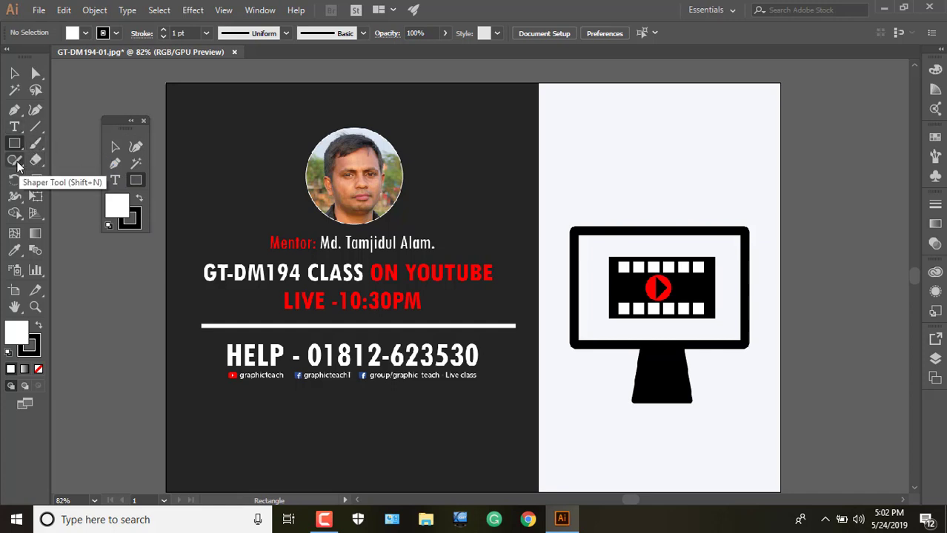
pyautogui.moveTo(14, 160); pyautogui.dragTo(135, 181)
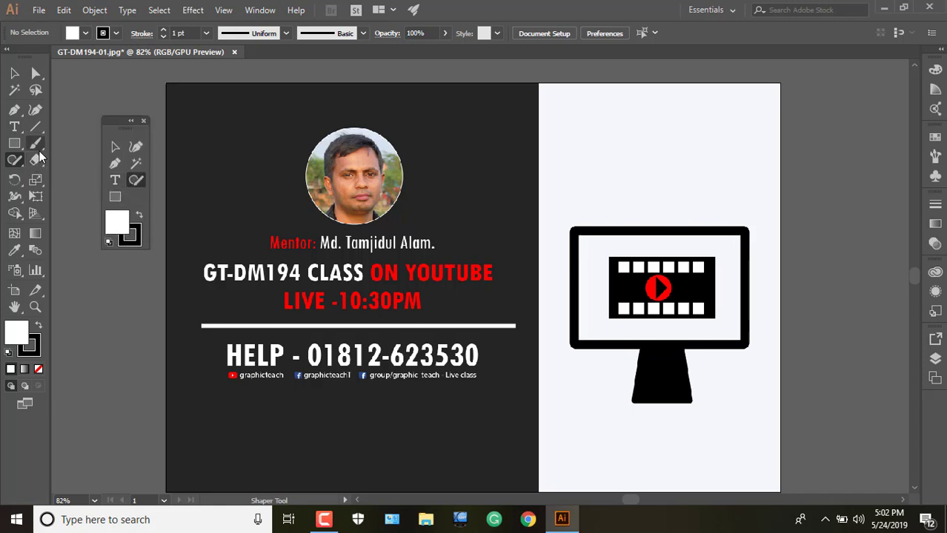
pyautogui.moveTo(60, 178); pyautogui.dragTo(143, 194)
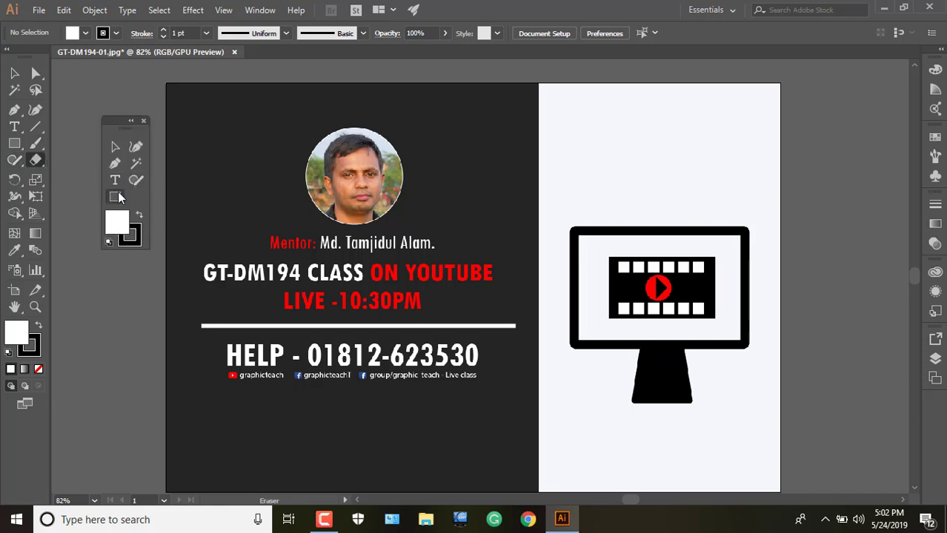
pyautogui.moveTo(32, 167); pyautogui.dragTo(136, 197)
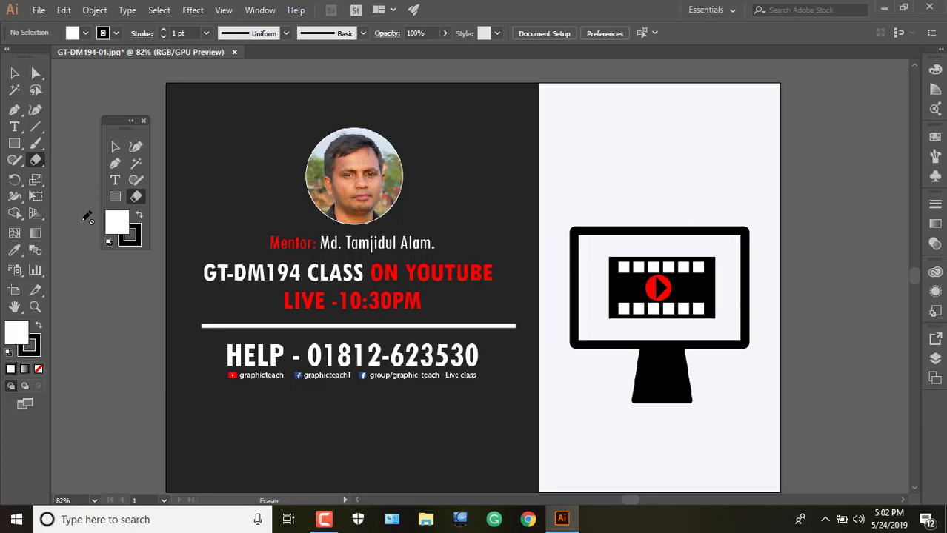
# Close the default Tools panel and move the custom tools panel into its place beside the artboard.
pyautogui.click(34, 109)
pyautogui.moveTo(30, 63); pyautogui.dragTo(36, 86)
pyautogui.click(75, 124)
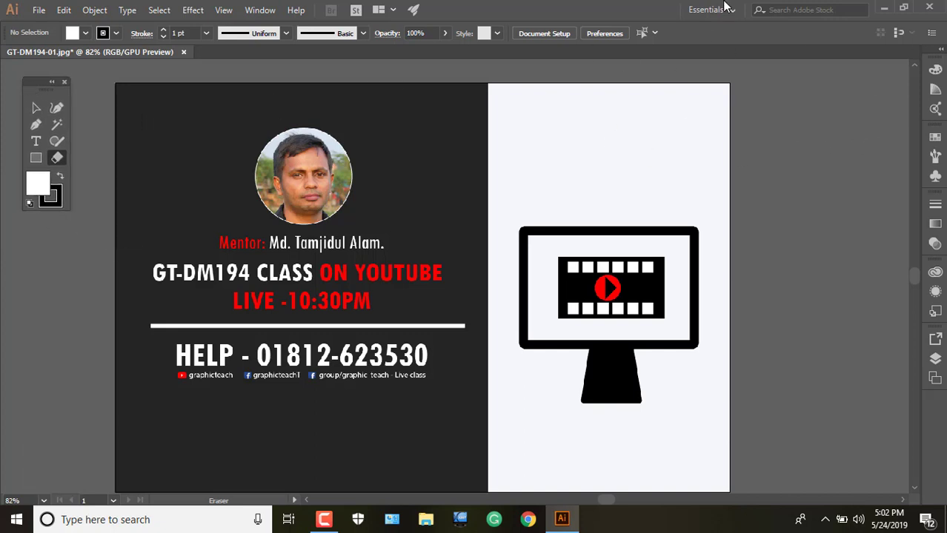
# Detach the Color panel group, swap the fill and stroke colours, and dock the group again directly below Swatches.
pyautogui.moveTo(933, 59); pyautogui.dragTo(898, 100)
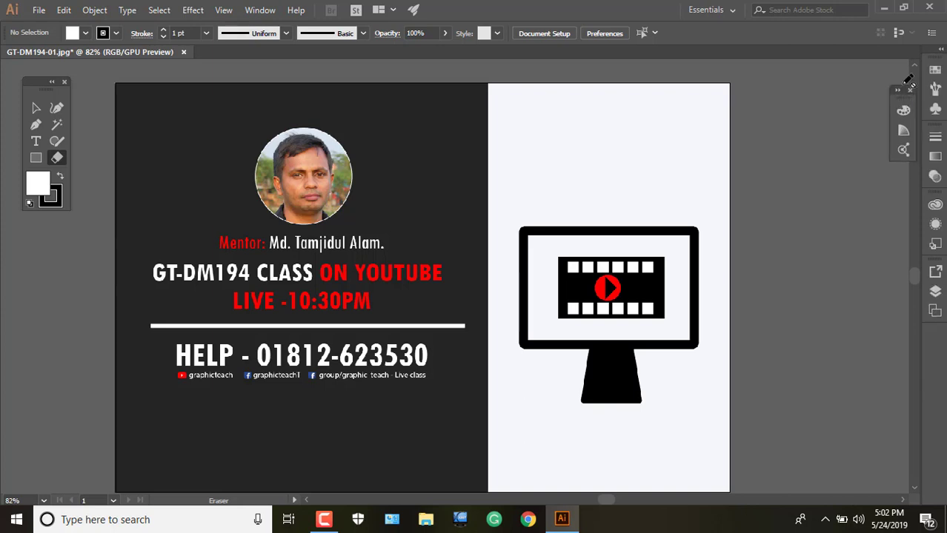
pyautogui.hotkey('shift', 'x')
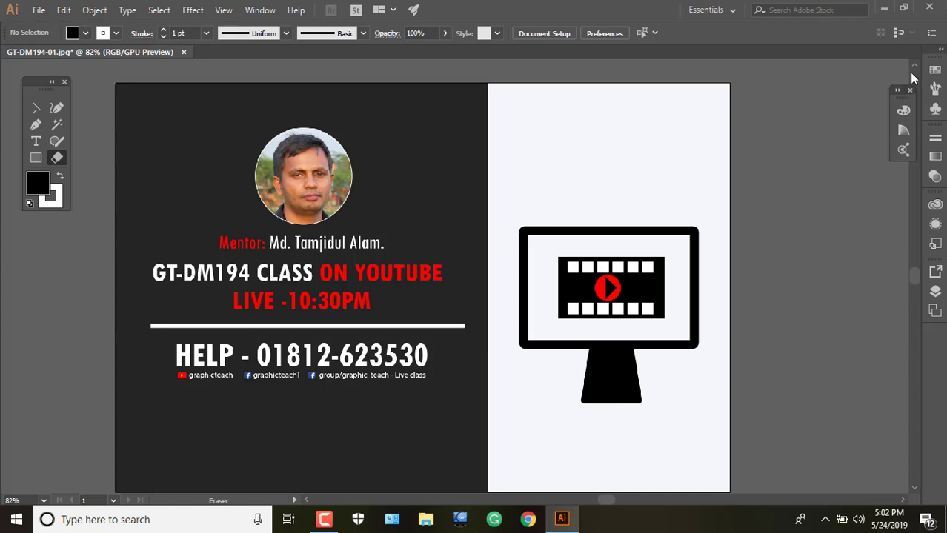
pyautogui.moveTo(902, 98); pyautogui.dragTo(924, 66)
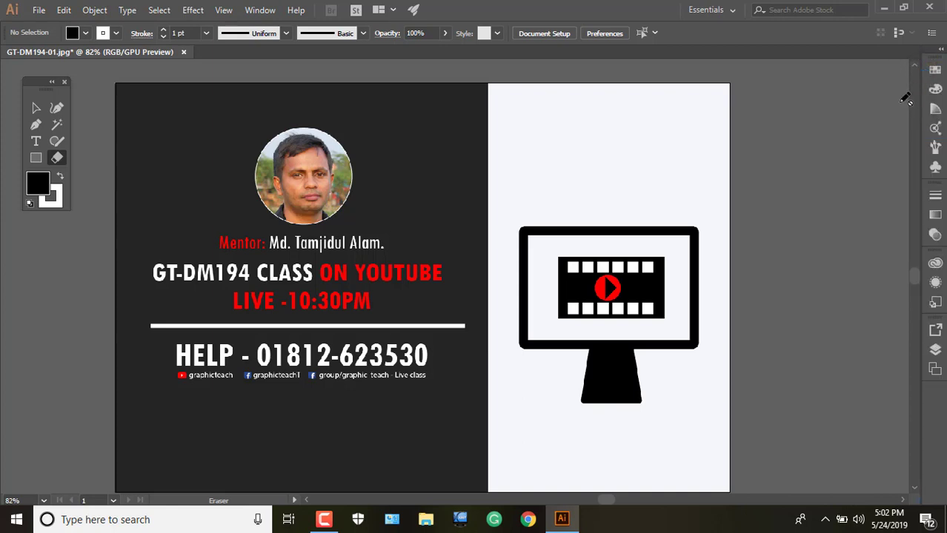
pyautogui.click(940, 50)
pyautogui.click(940, 50)
# Activate the Selection tool and save the current panel layout as a workspace named "new".
pyautogui.click(32, 109)
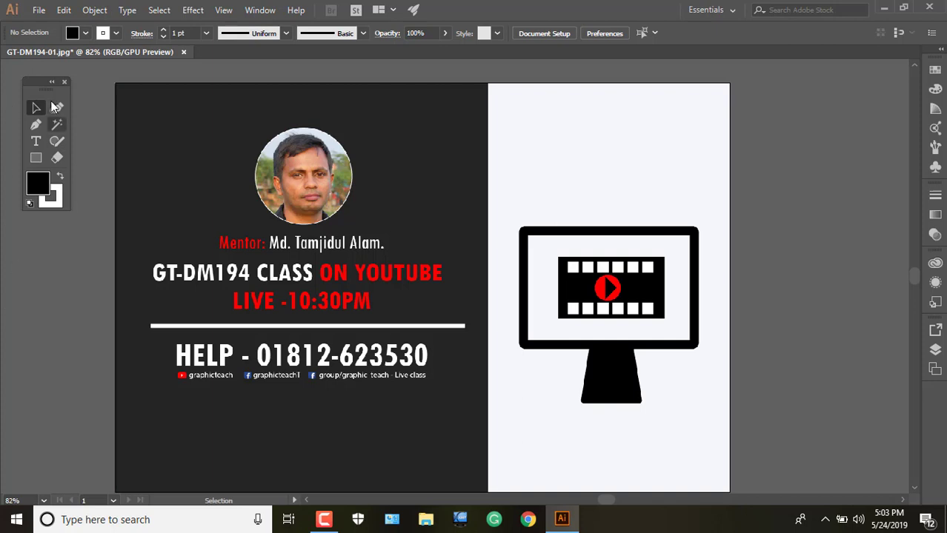
pyautogui.click(246, 12)
pyautogui.moveTo(314, 57)
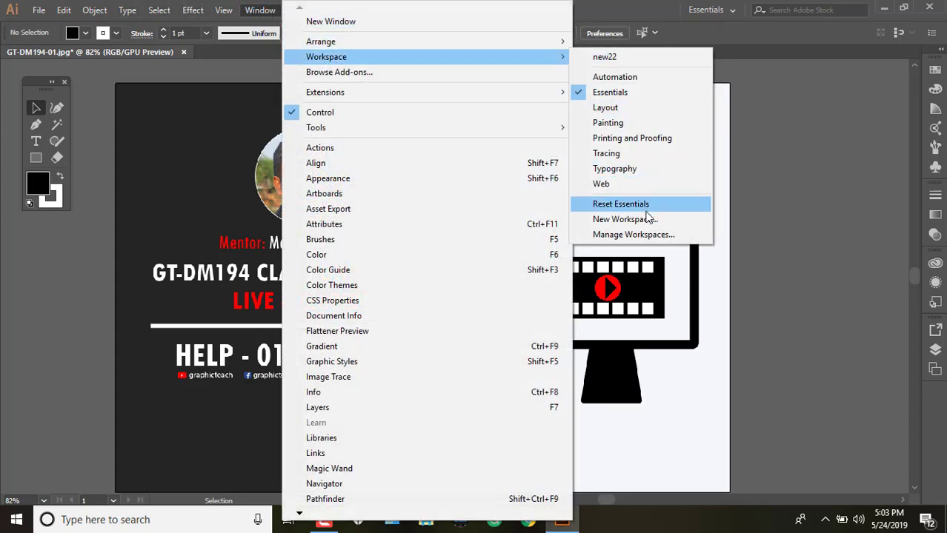
pyautogui.click(638, 218)
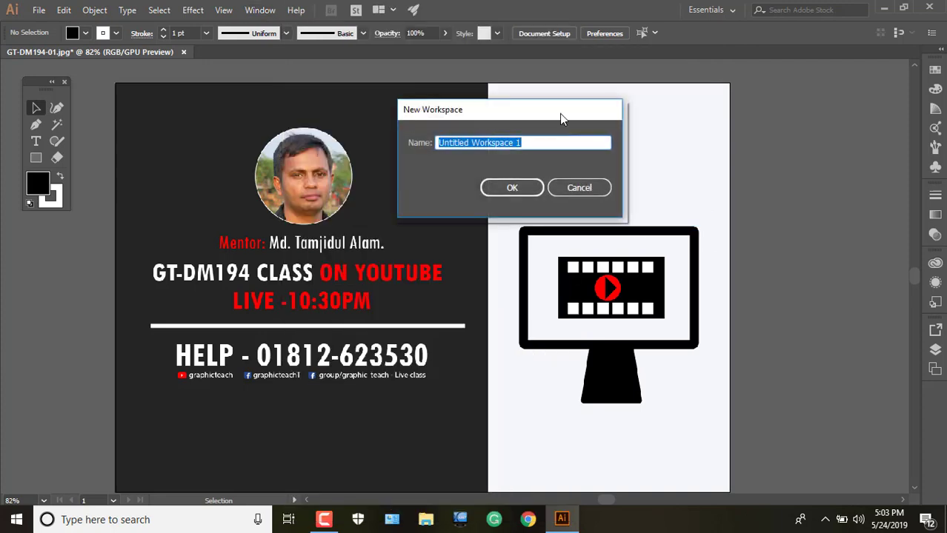
pyautogui.write('new')
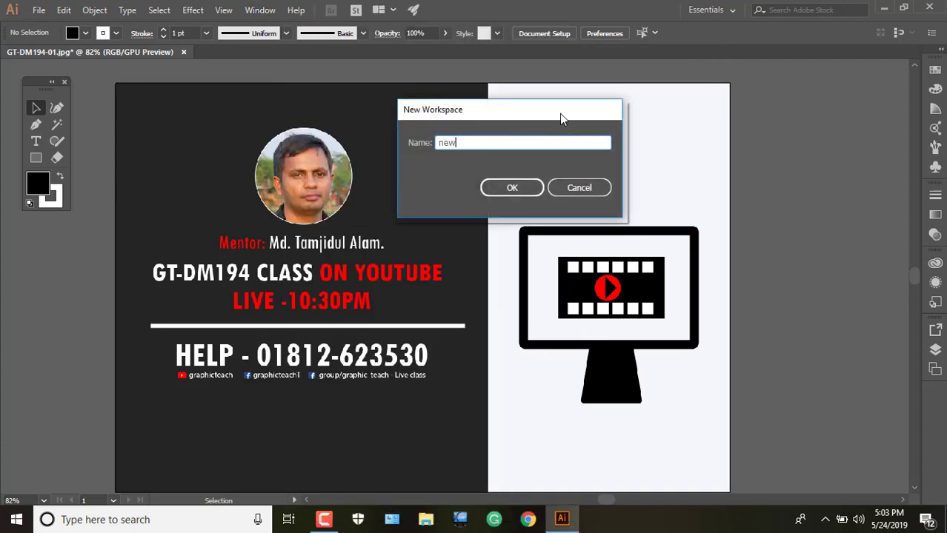
pyautogui.click(533, 187)
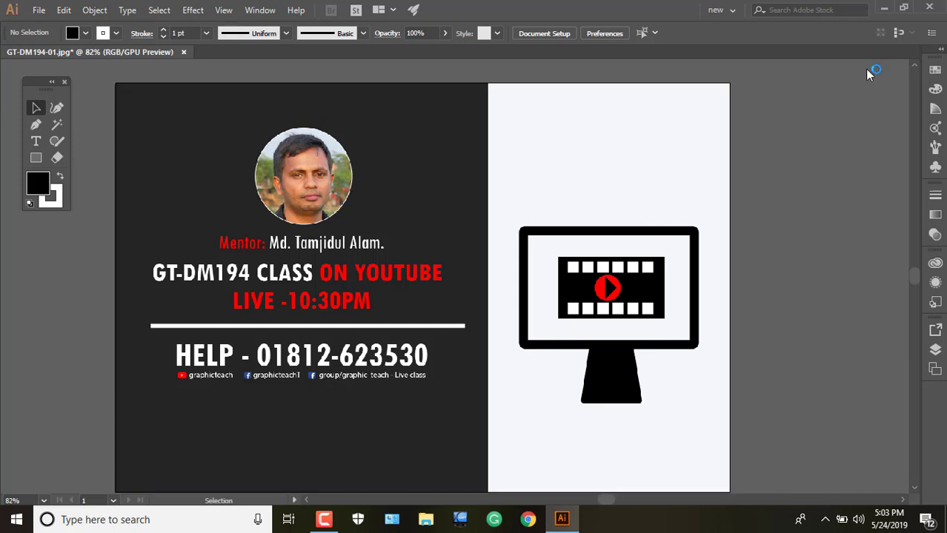
# Switch to the Essentials workspace, reset it to its default layout, and collapse the Libraries panel.
pyautogui.click(732, 10)
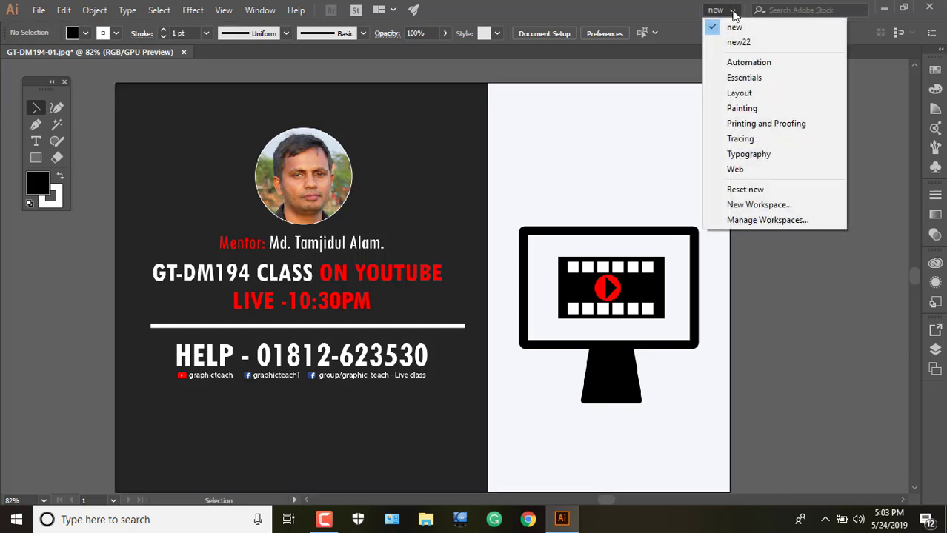
pyautogui.click(728, 80)
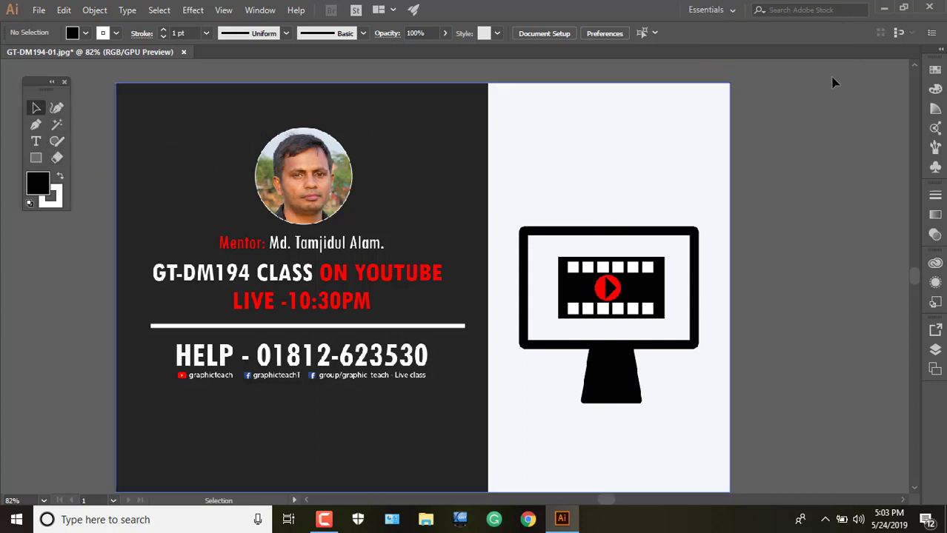
pyautogui.click(268, 10)
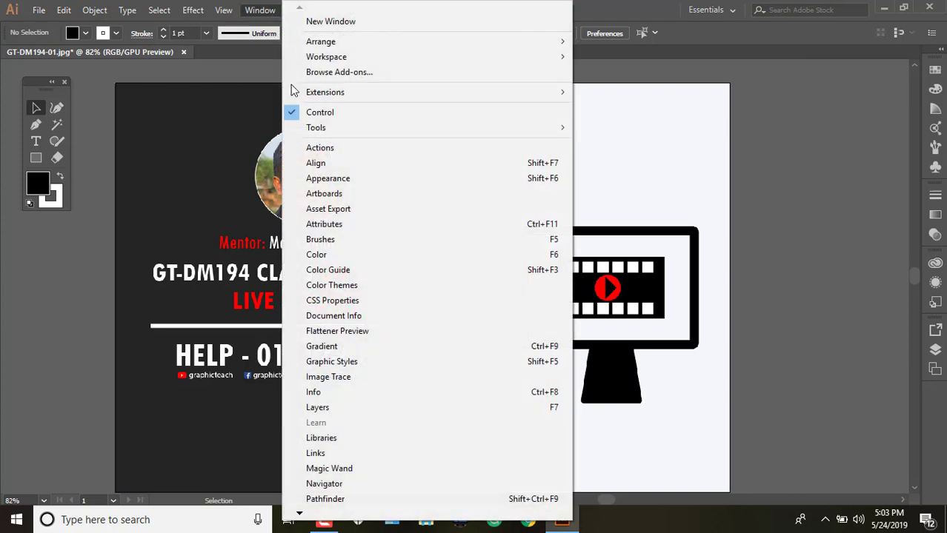
pyautogui.moveTo(334, 57)
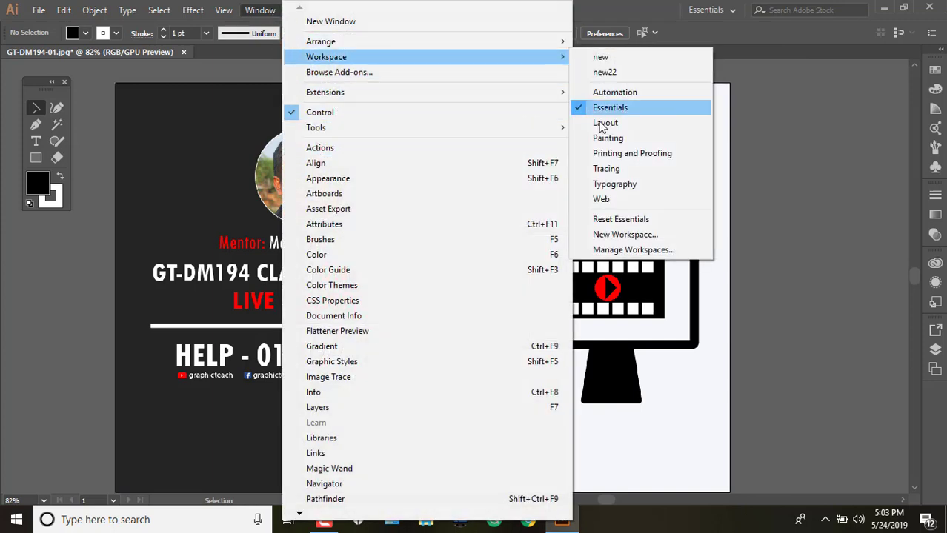
pyautogui.click(609, 219)
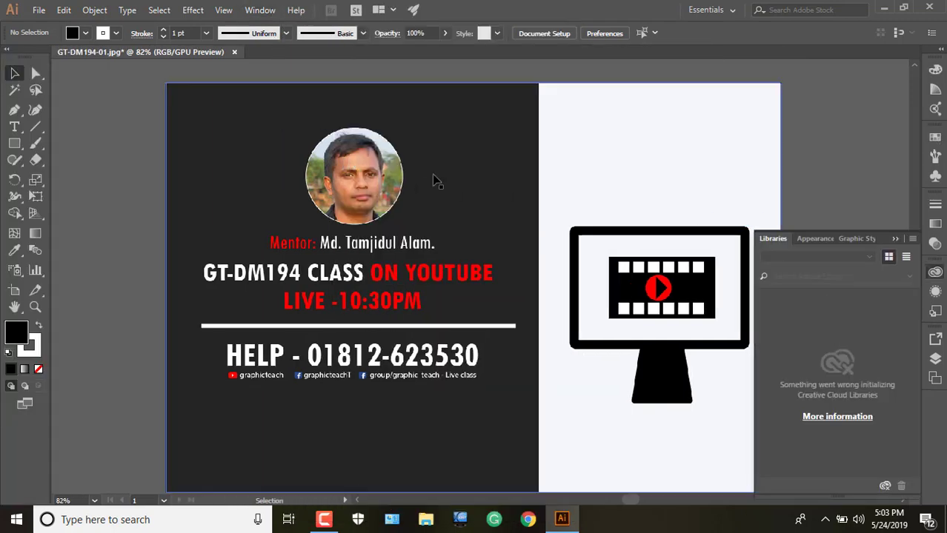
pyautogui.click(895, 239)
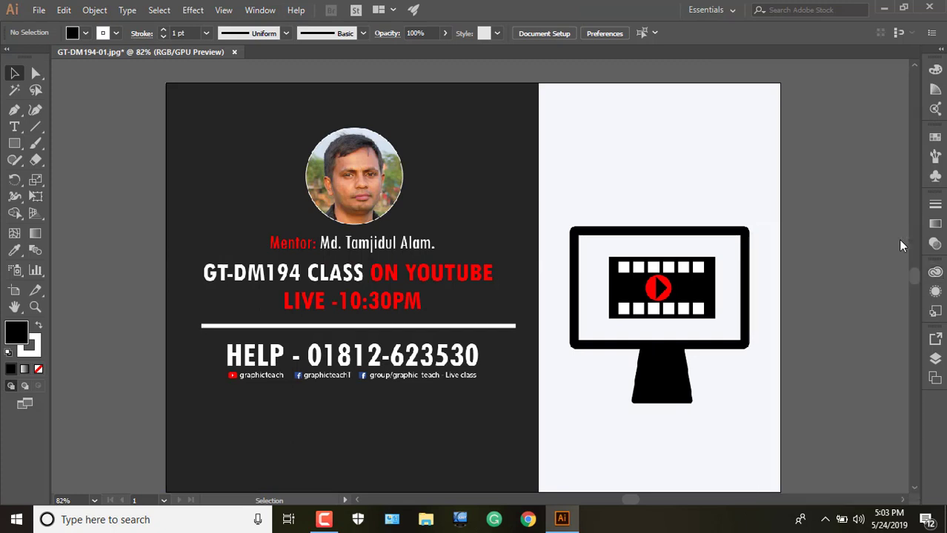
# Switch to the "new" workspace and move the custom tools panel next to the collapsed panel dock.
pyautogui.click(730, 11)
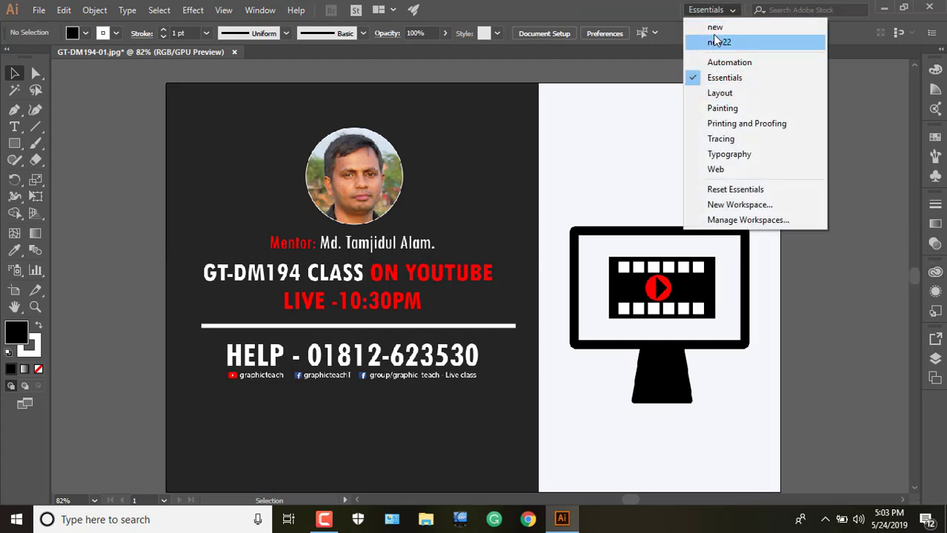
pyautogui.click(713, 28)
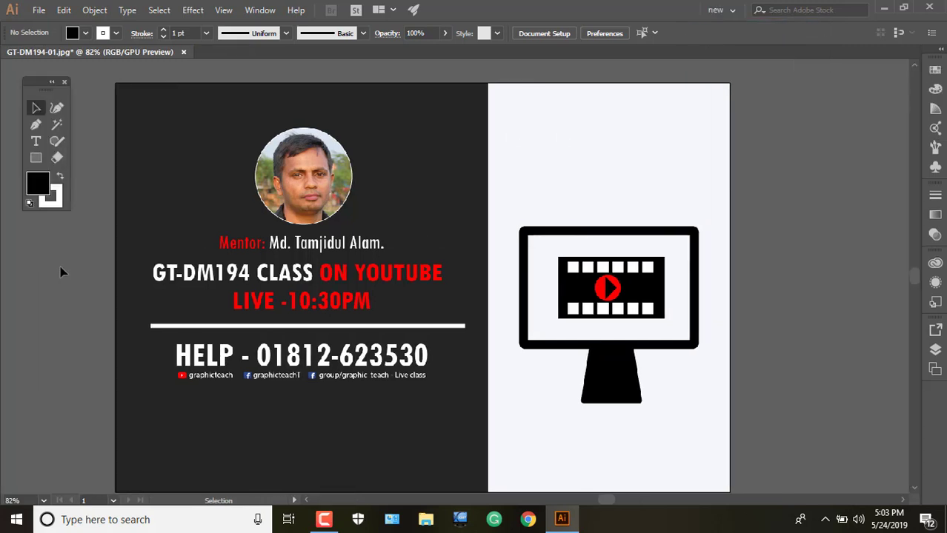
pyautogui.moveTo(35, 85); pyautogui.dragTo(43, 104)
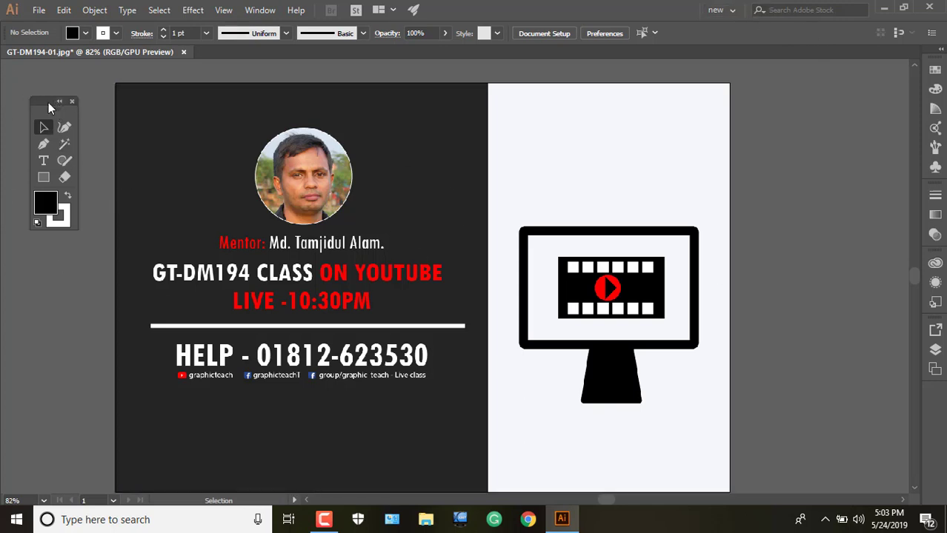
pyautogui.moveTo(48, 102); pyautogui.dragTo(865, 22)
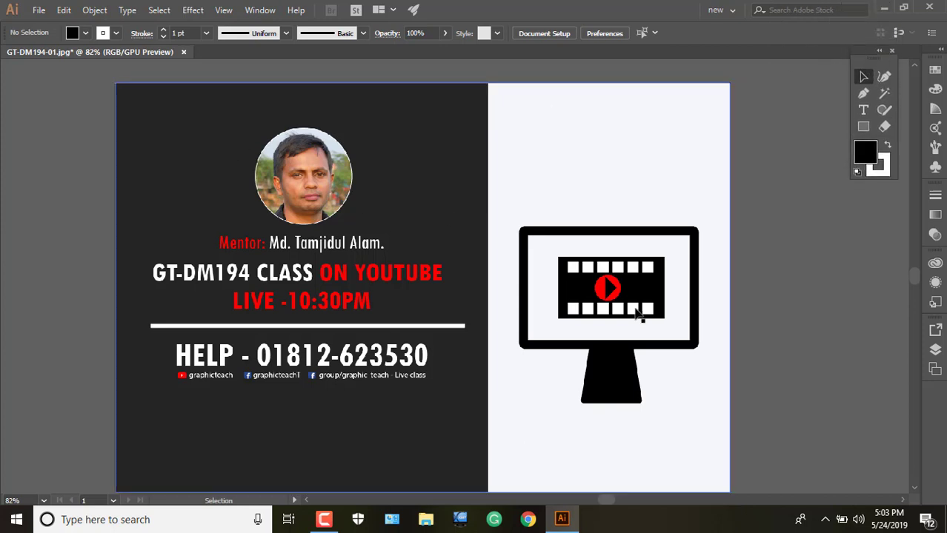
# Switch to the Essentials workspace, followed by the saved "new22" workspace.
pyautogui.click(734, 12)
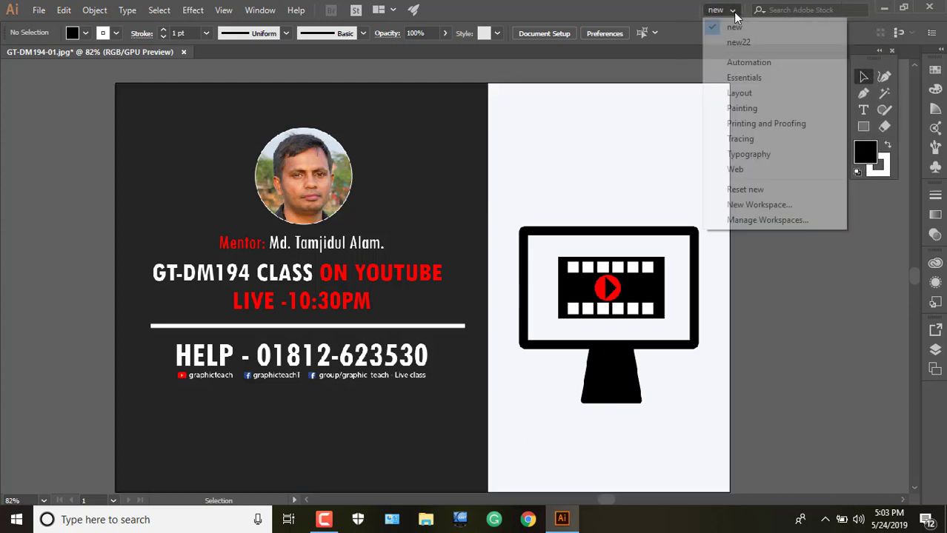
pyautogui.click(743, 78)
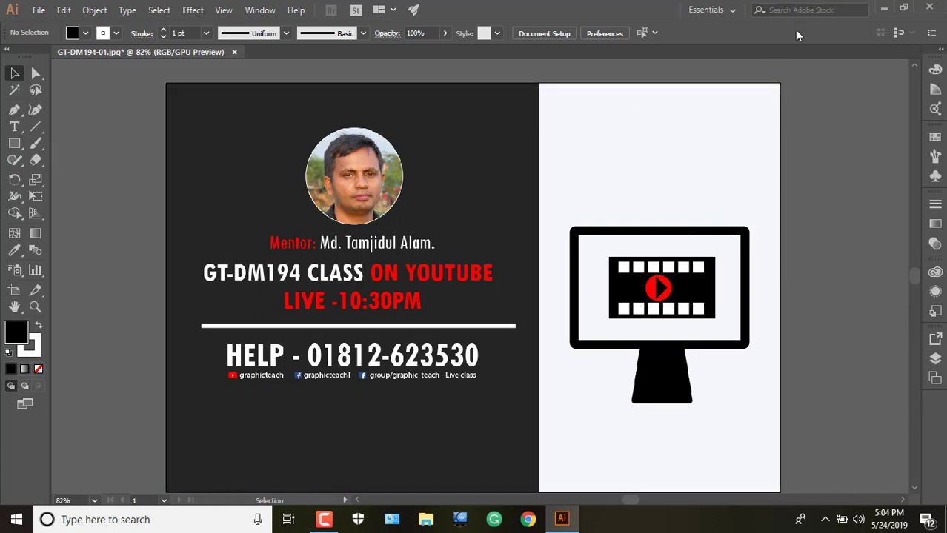
pyautogui.click(729, 9)
pyautogui.click(732, 44)
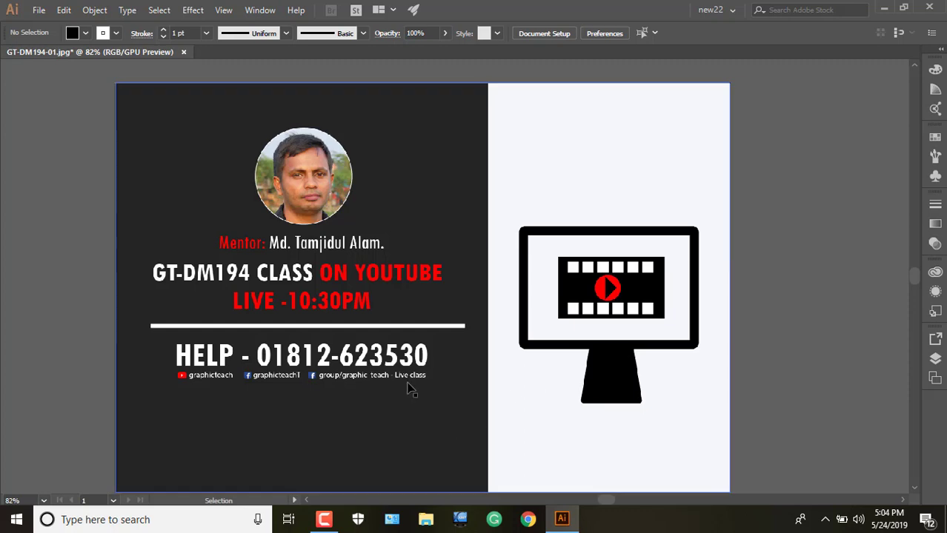
pyautogui.click(268, 10)
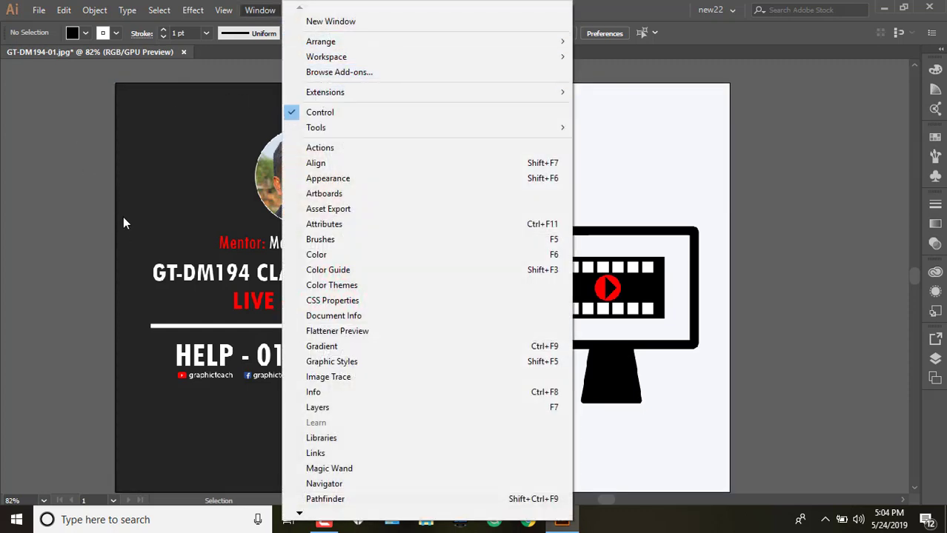
pyautogui.click(79, 222)
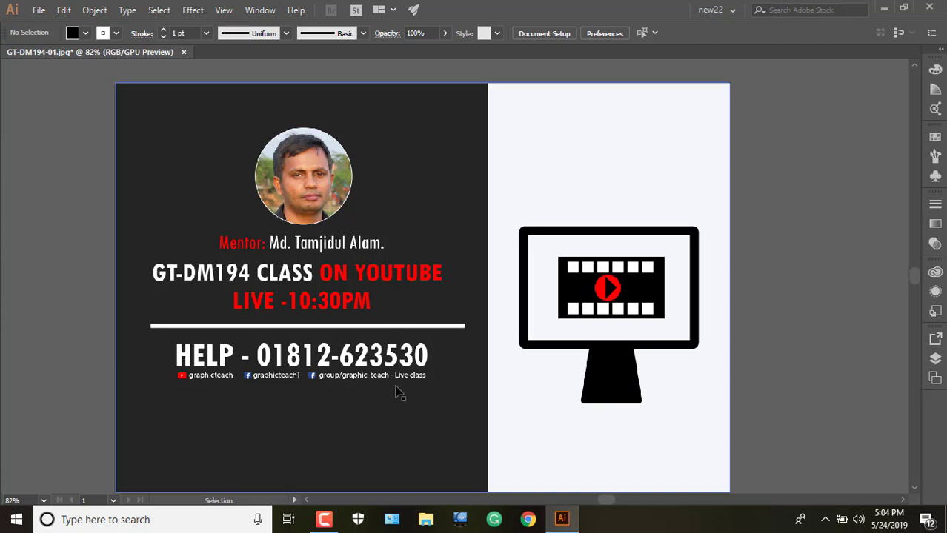
# Switch to the "new" workspace and move the custom tools panel away from the dock, to just beside the artboard.
pyautogui.click(723, 16)
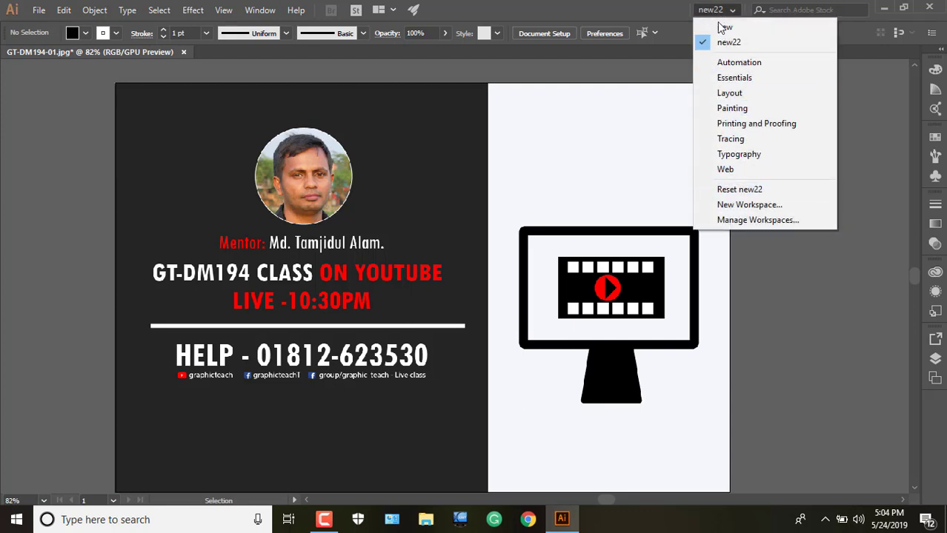
pyautogui.click(728, 23)
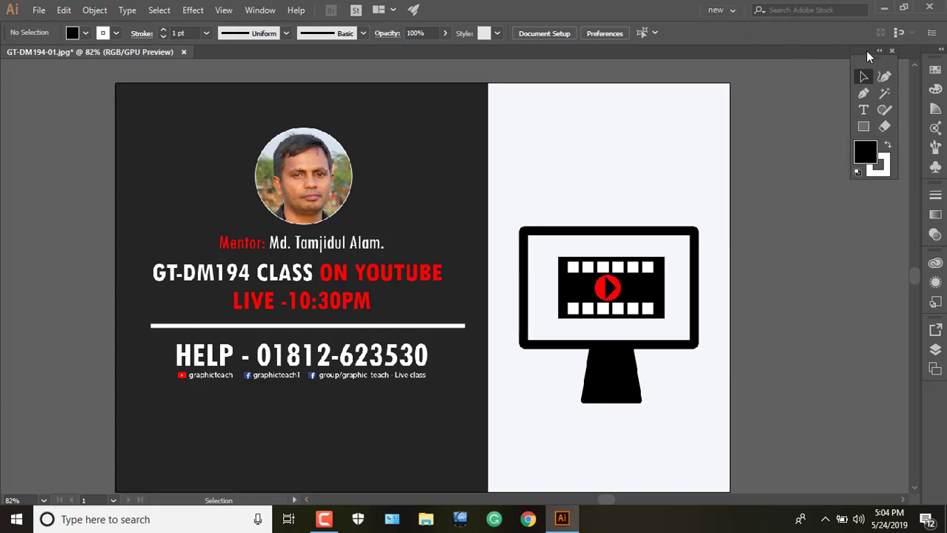
pyautogui.moveTo(865, 50); pyautogui.dragTo(805, 100)
pyautogui.click(729, 12)
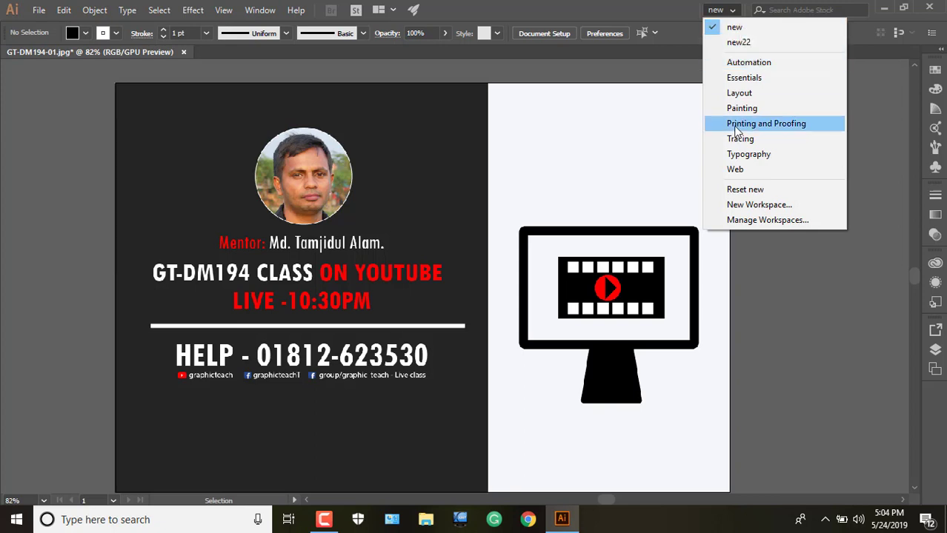
pyautogui.click(669, 13)
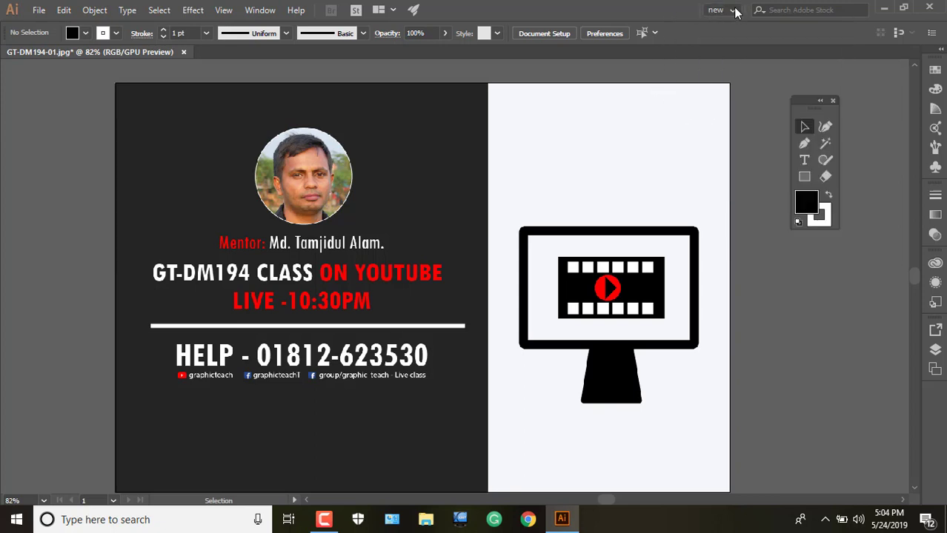
# Delete the saved "new22" workspace through Manage Workspaces and check the remaining workspace list.
pyautogui.click(733, 10)
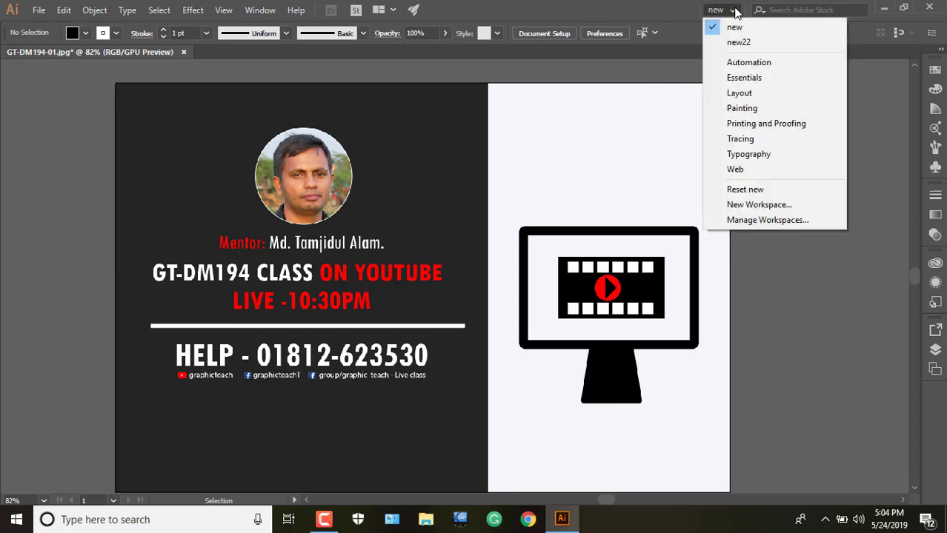
pyautogui.click(272, 10)
pyautogui.moveTo(325, 56)
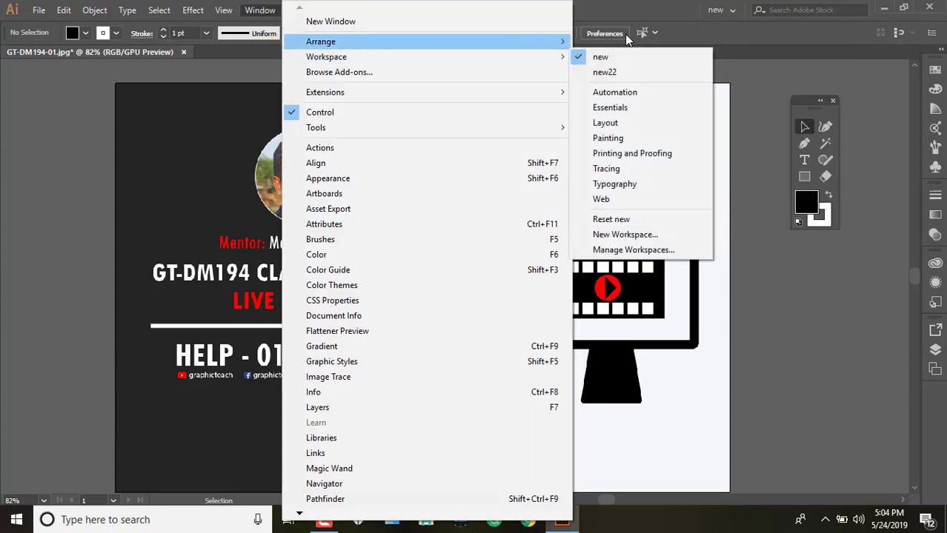
pyautogui.click(658, 254)
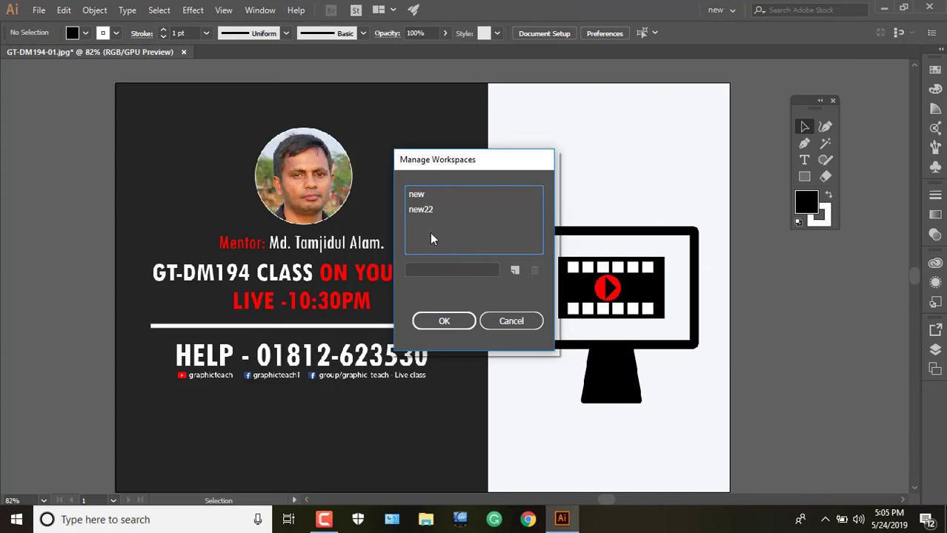
pyautogui.click(417, 194)
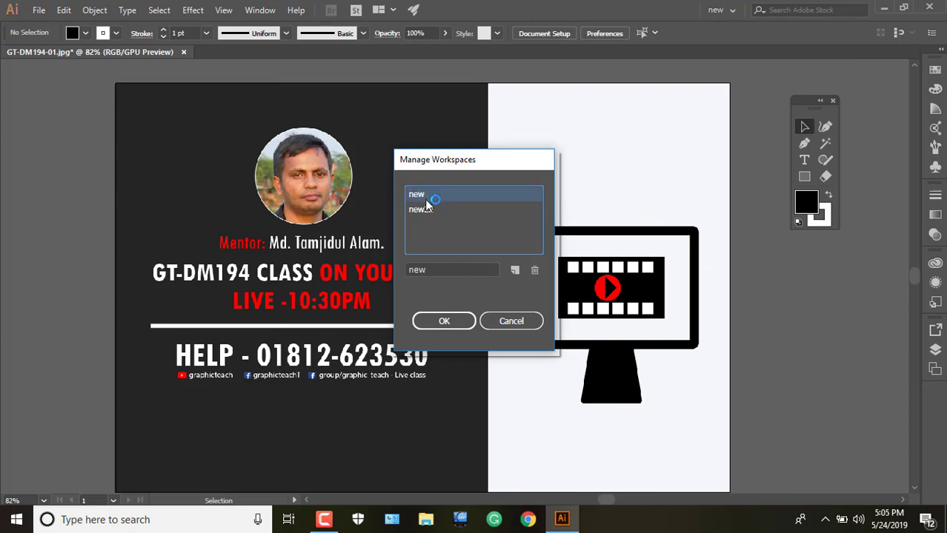
pyautogui.click(428, 211)
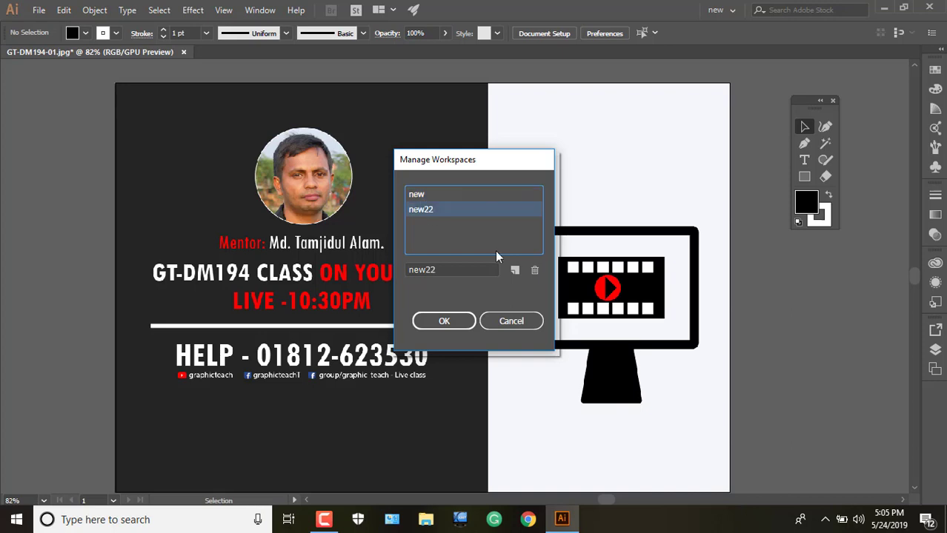
pyautogui.click(534, 271)
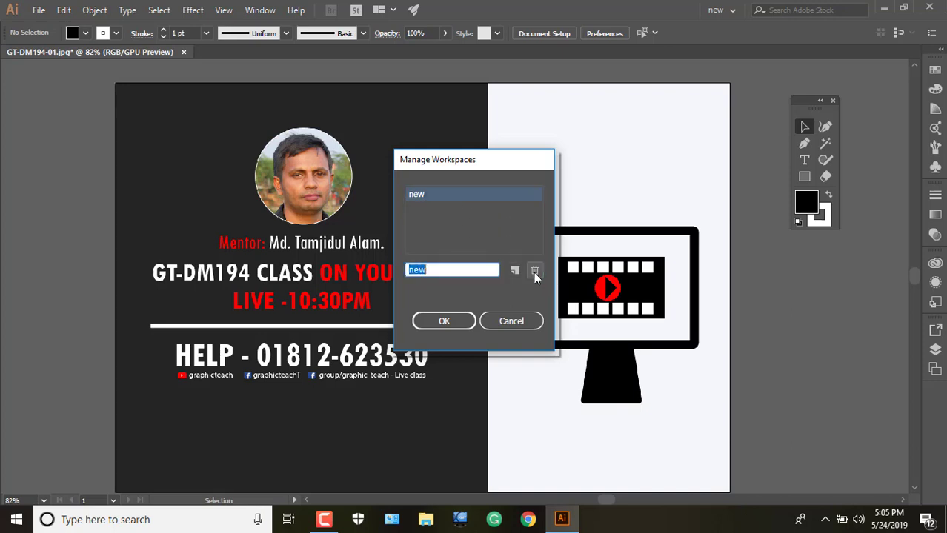
pyautogui.click(454, 321)
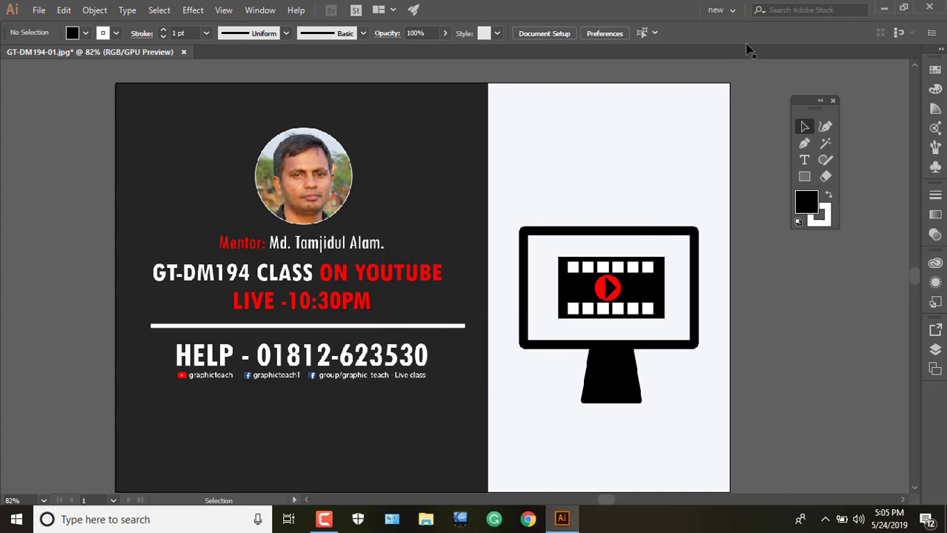
pyautogui.click(732, 11)
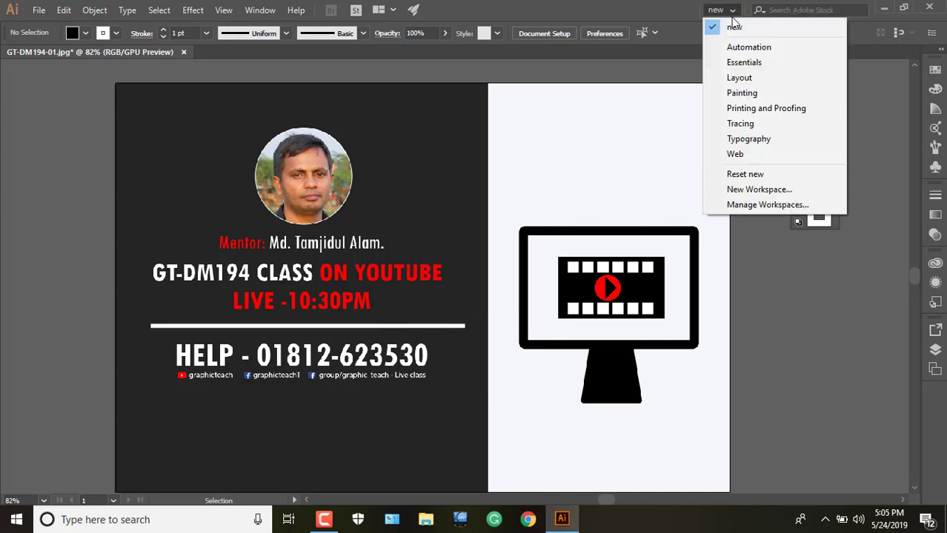
pyautogui.click(501, 7)
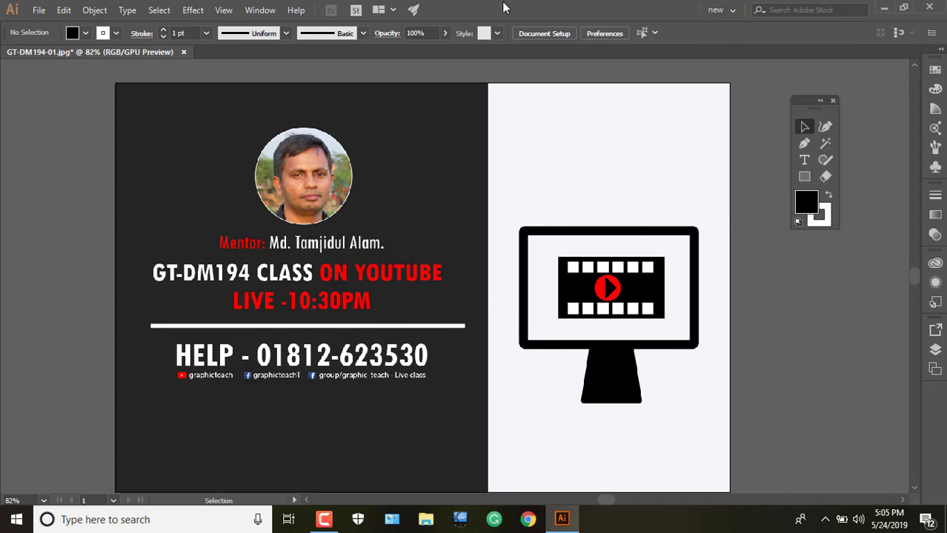
# Look at the custom tools panel "new" in Manage Tools Panel and leave the dialog without saving changes.
pyautogui.click(260, 10)
pyautogui.moveTo(335, 130)
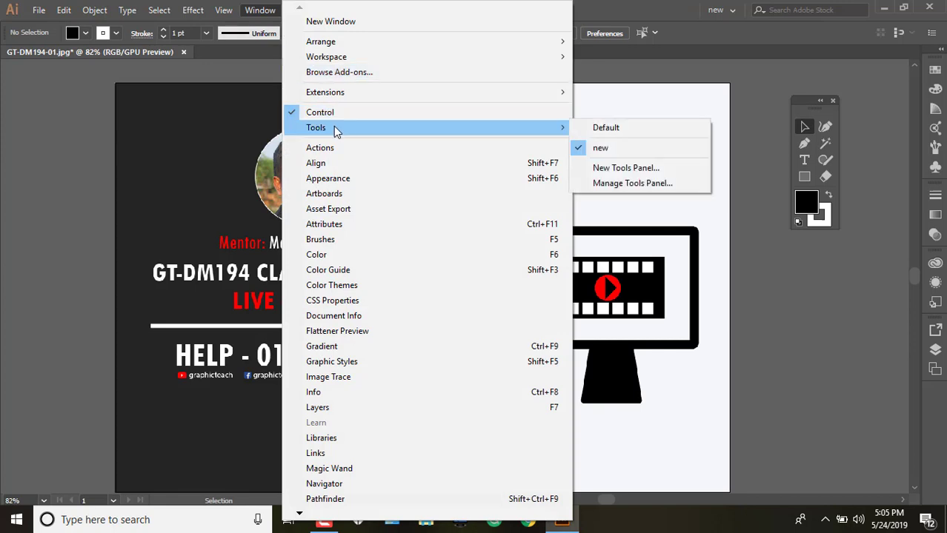
pyautogui.click(633, 183)
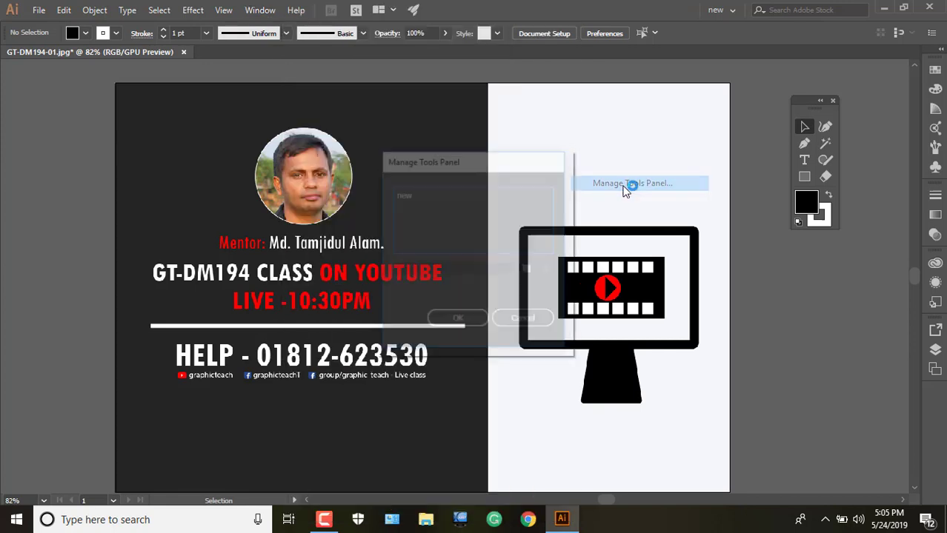
pyautogui.click(401, 195)
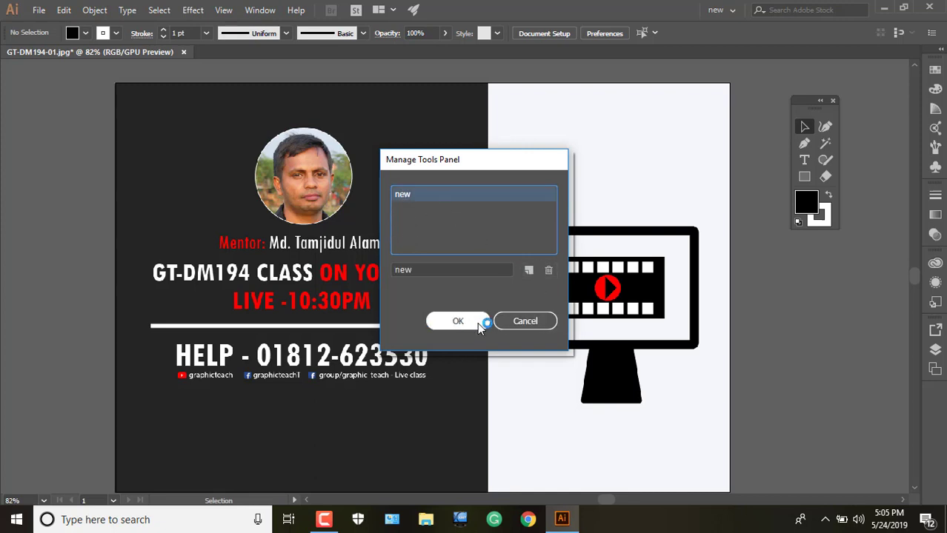
pyautogui.click(525, 323)
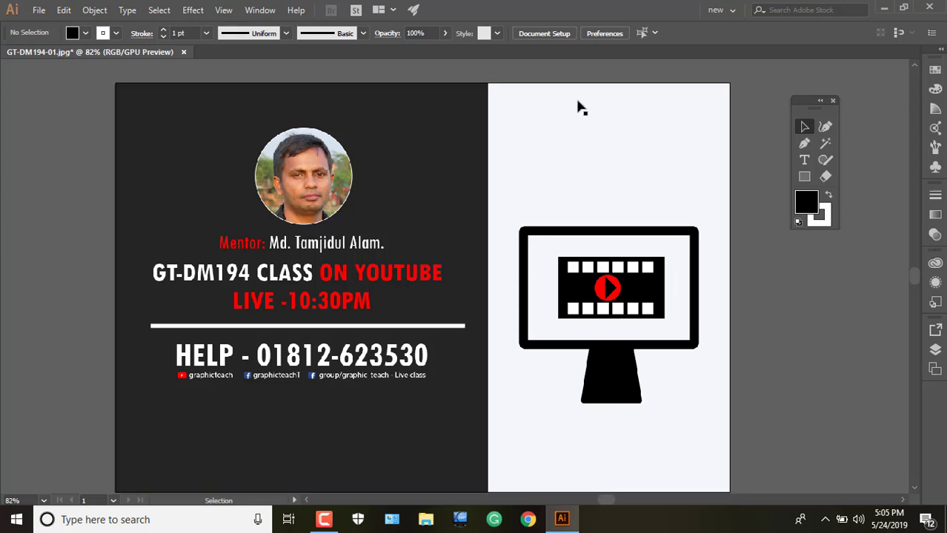
# Switch to the Essentials workspace and back to the "new" workspace to compare their layouts.
pyautogui.click(732, 10)
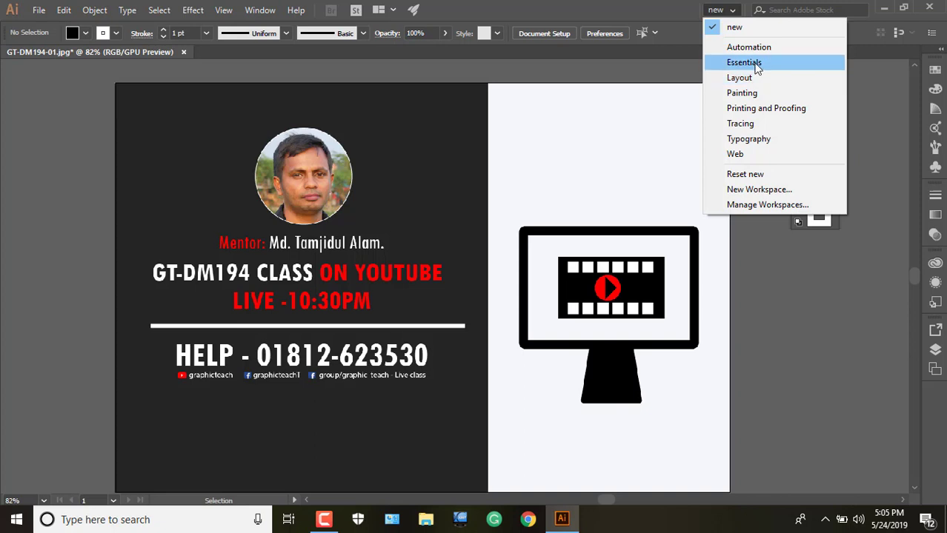
pyautogui.click(755, 64)
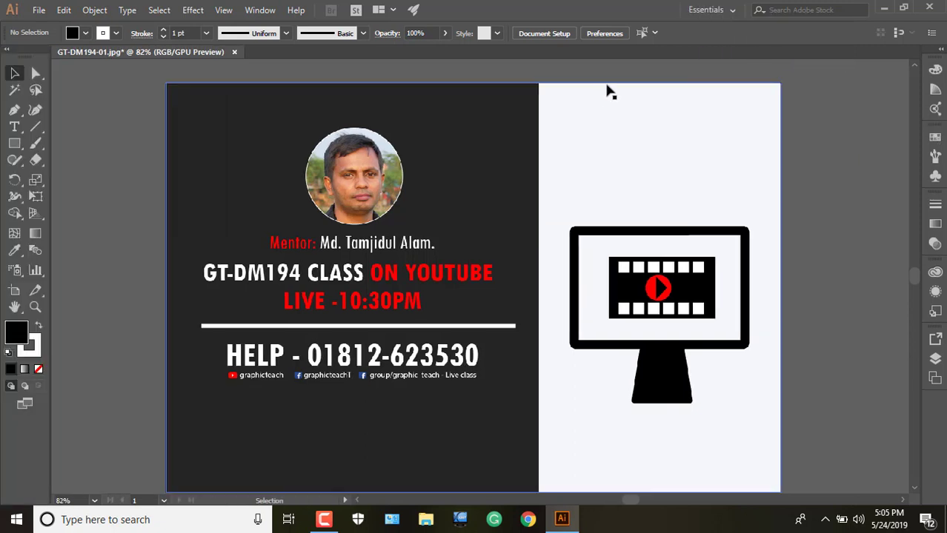
pyautogui.click(726, 10)
pyautogui.click(733, 27)
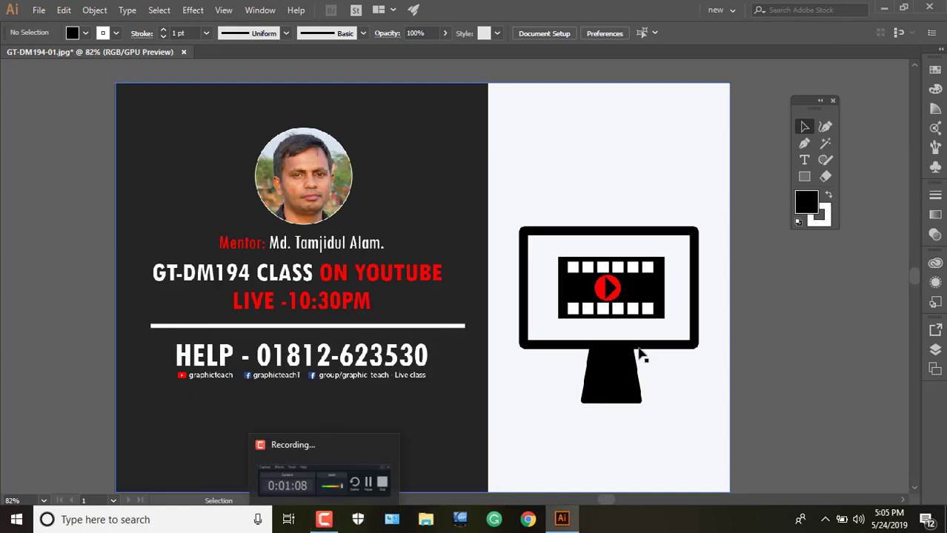
pyautogui.moveTo(333, 525)
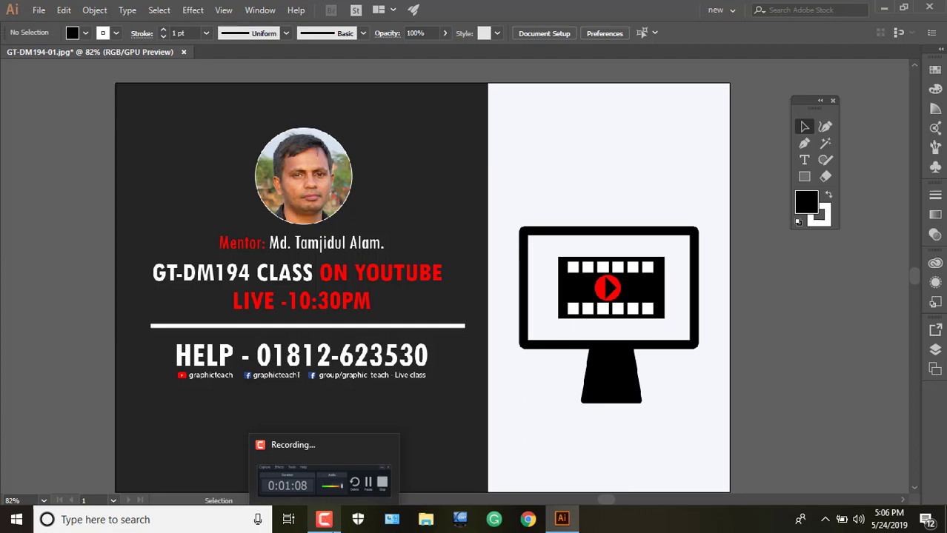
pyautogui.click(315, 471)
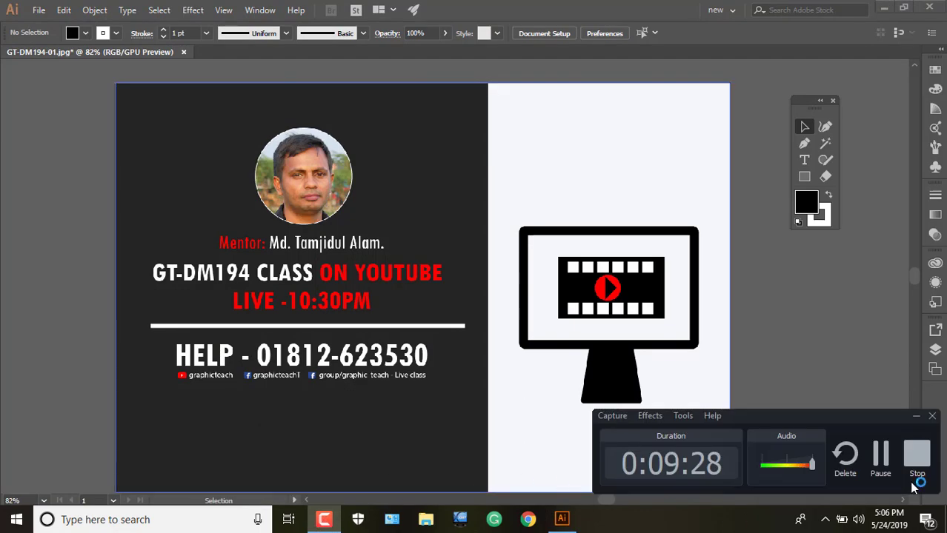
pyautogui.click(914, 484)
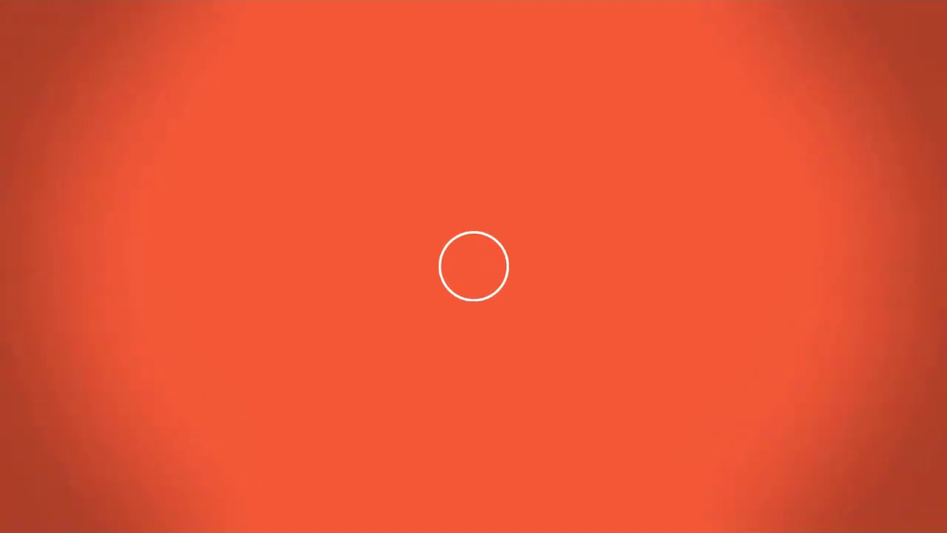